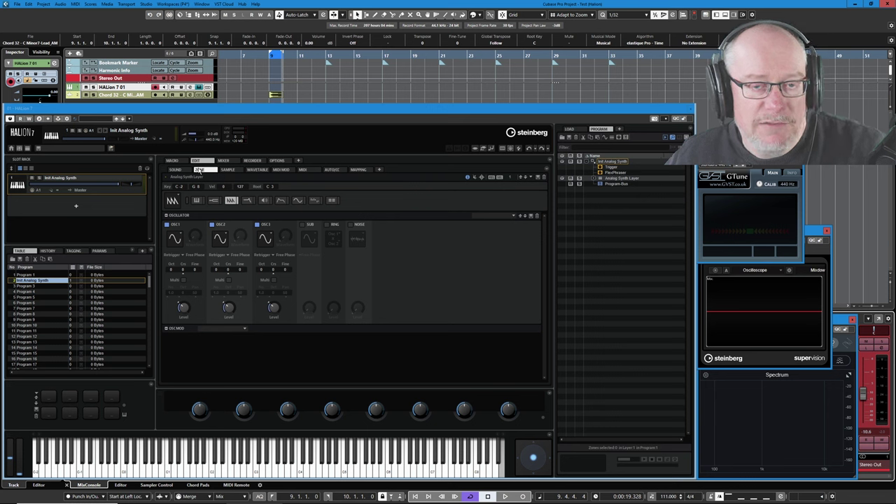
- Reinitialize the Slot Rack program with Init Program > Init Analog Synth
{"action": "right_click", "coordinate": [63, 179]}
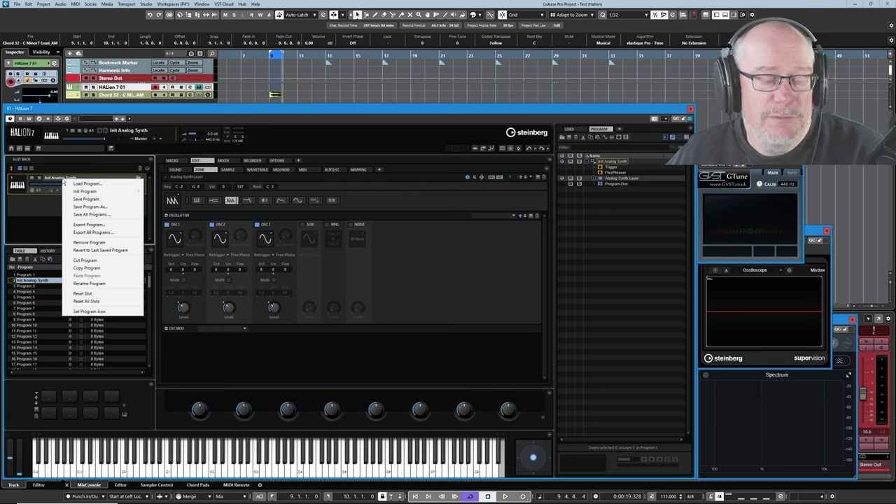
{"action": "mouse_move", "coordinate": [117, 193]}
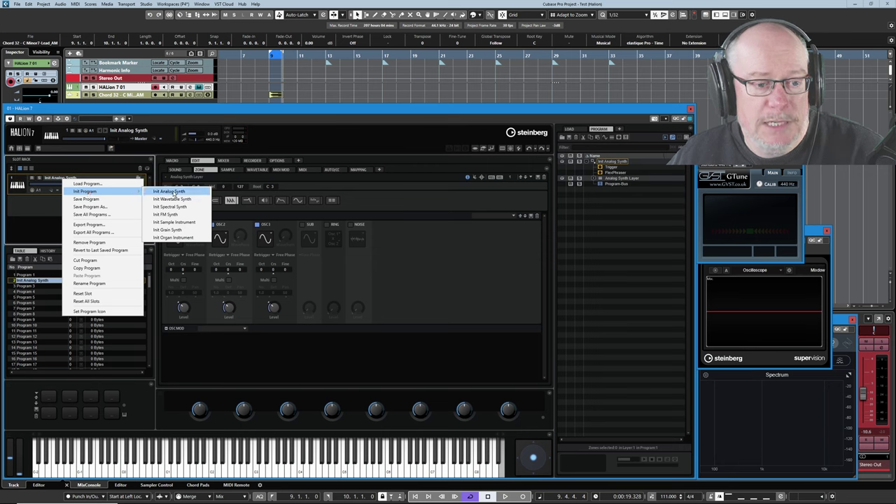
{"action": "left_click", "coordinate": [175, 192]}
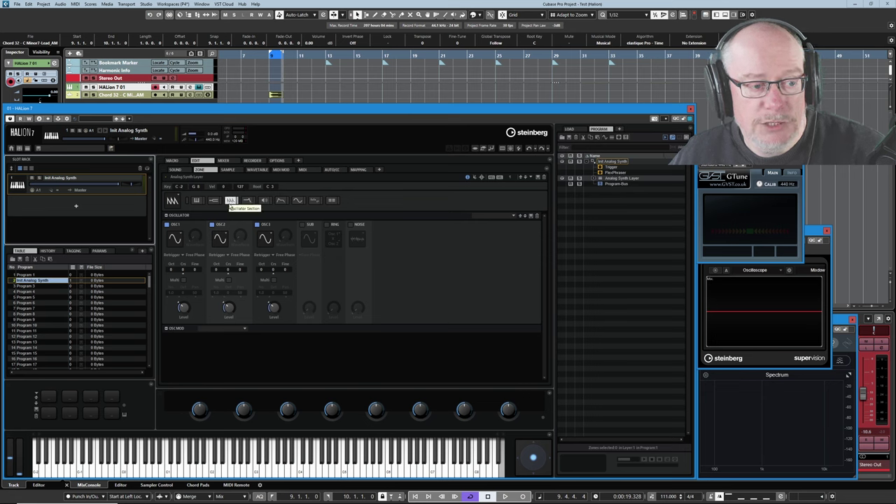
{"action": "left_click", "coordinate": [231, 201]}
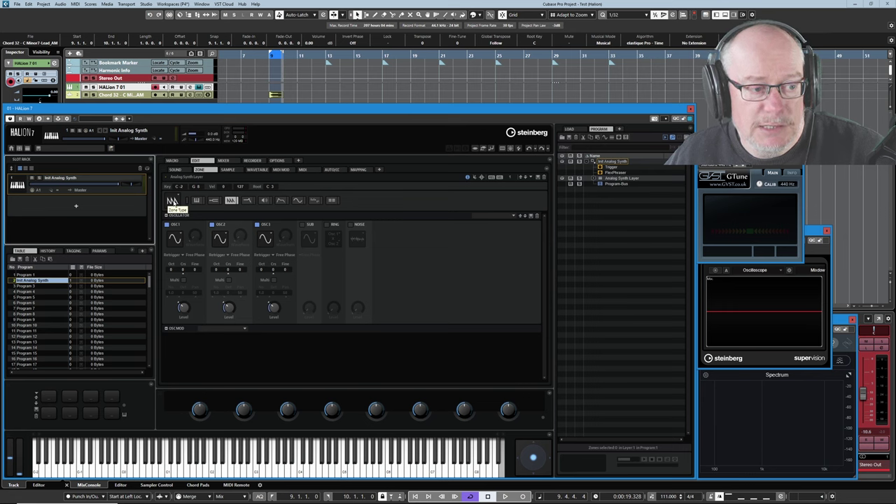
{"action": "left_click", "coordinate": [173, 202]}
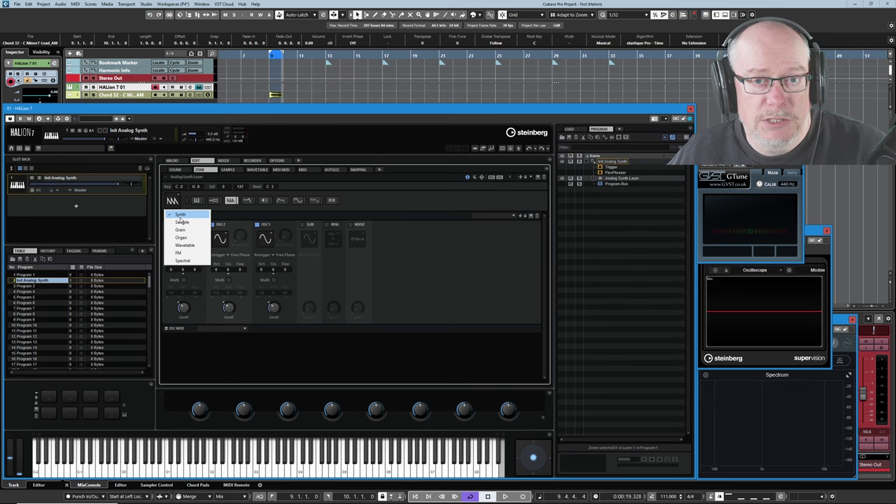
{"action": "left_click", "coordinate": [172, 200]}
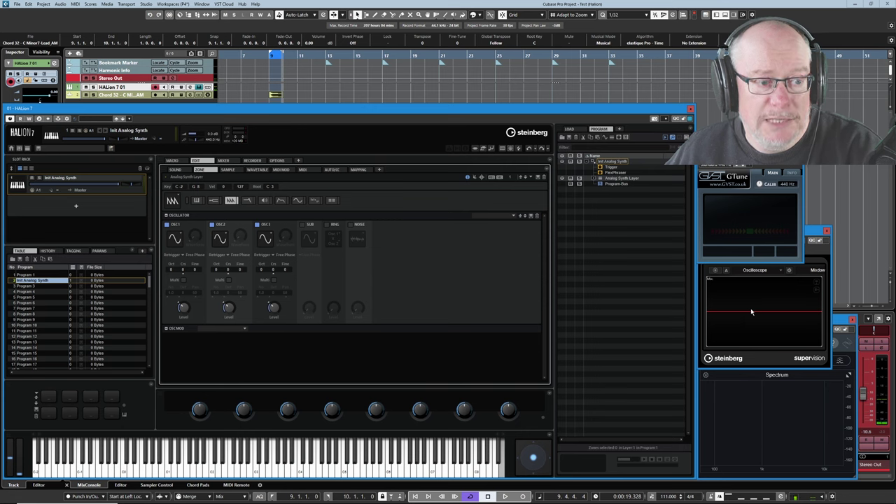
- Switch off OSC2 and OSC3 and set OSC1's waveform to Saw
{"action": "left_click", "coordinate": [212, 225]}
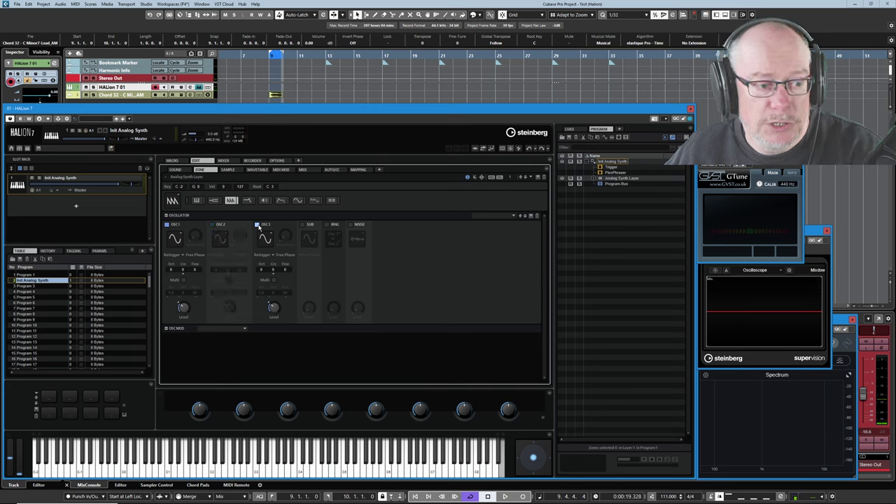
{"action": "left_click", "coordinate": [257, 225]}
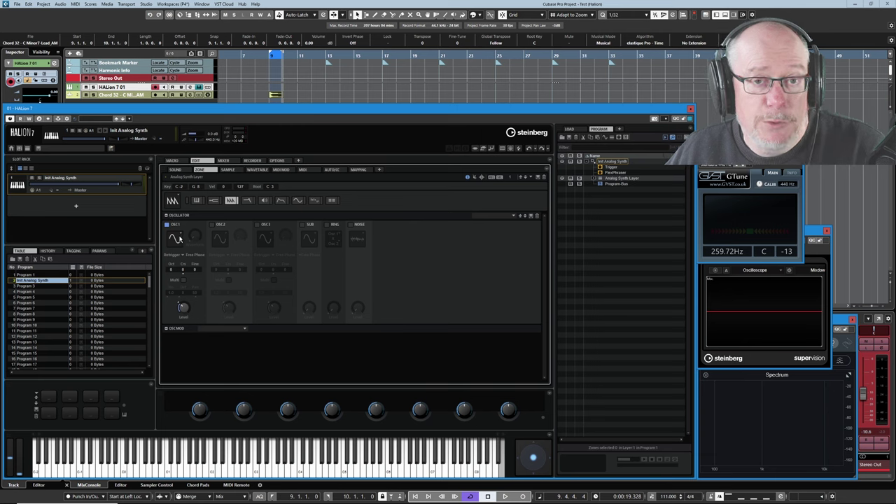
{"action": "left_click", "coordinate": [177, 239]}
{"action": "left_click", "coordinate": [184, 270]}
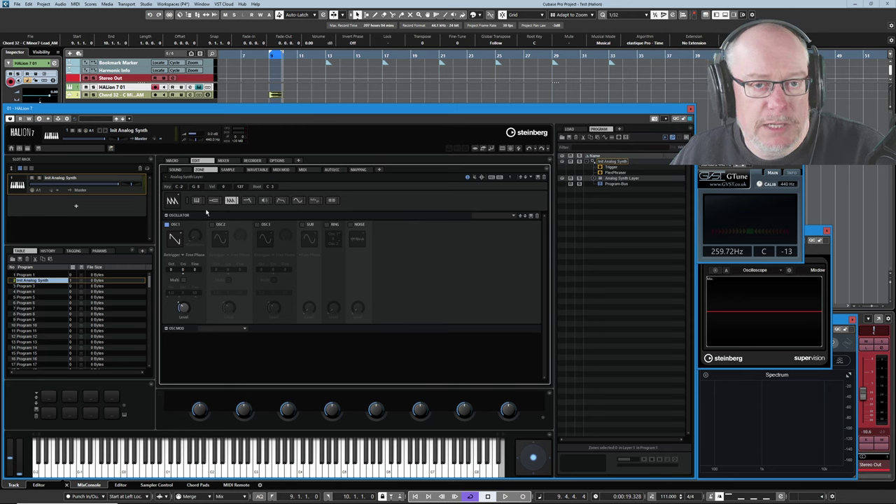
- Change the Zone Type to FM and load the DX7 01 algorithm preset
{"action": "left_click", "coordinate": [174, 201]}
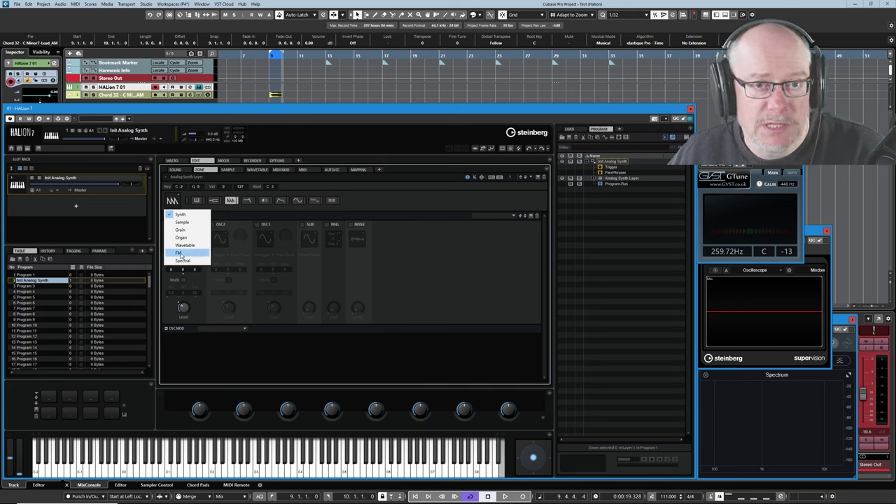
{"action": "left_click", "coordinate": [179, 254]}
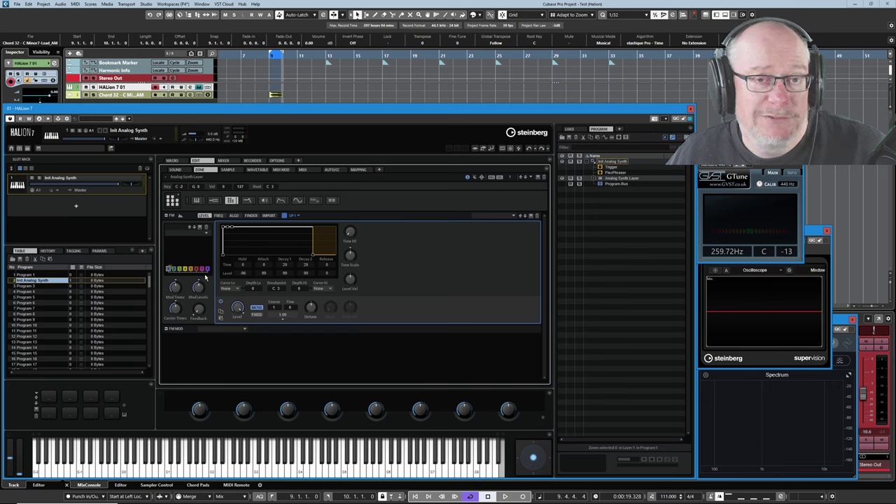
{"action": "left_click", "coordinate": [207, 234]}
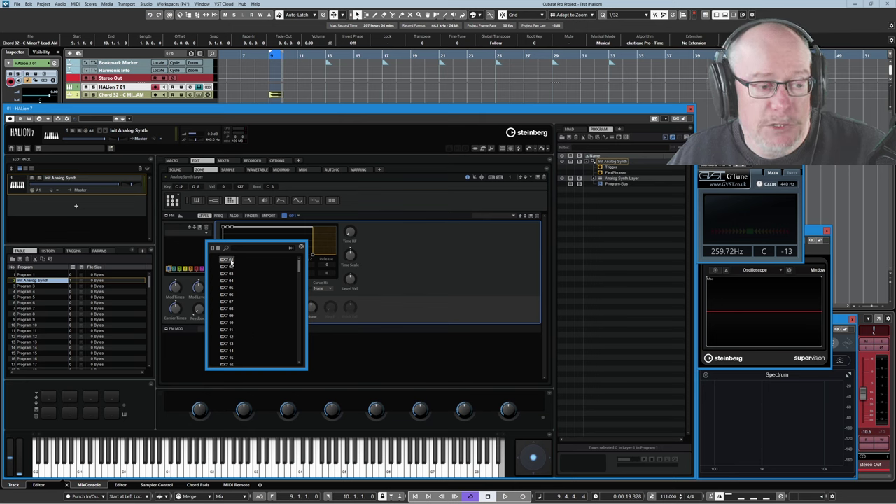
{"action": "left_click", "coordinate": [229, 260]}
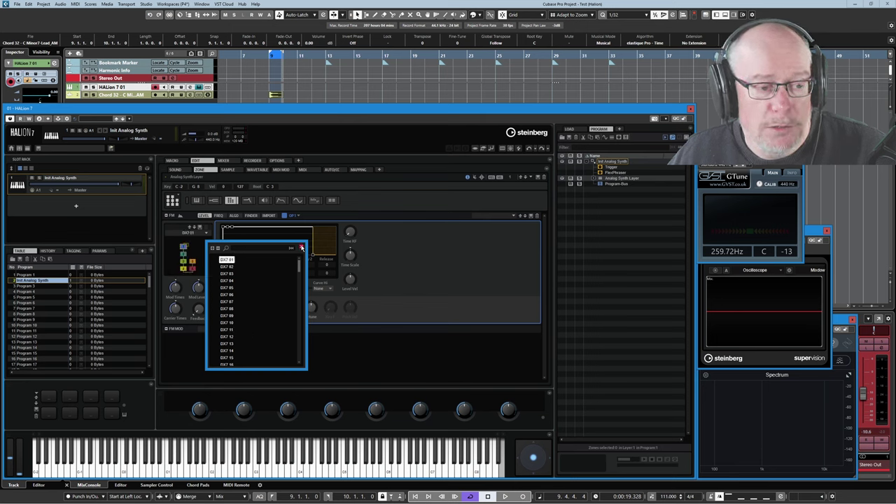
{"action": "left_click", "coordinate": [301, 247]}
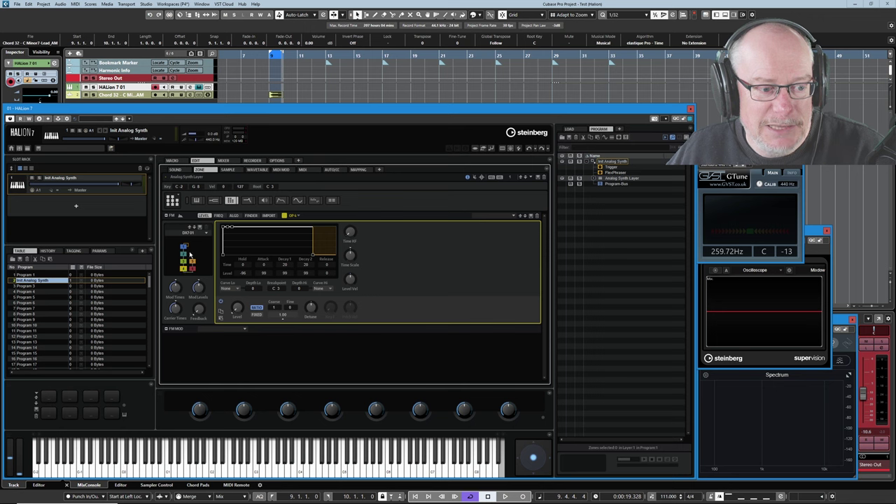
- Set operator 6's level to 88.82 and lower operator 1's level to 12.38
{"action": "left_click", "coordinate": [239, 310]}
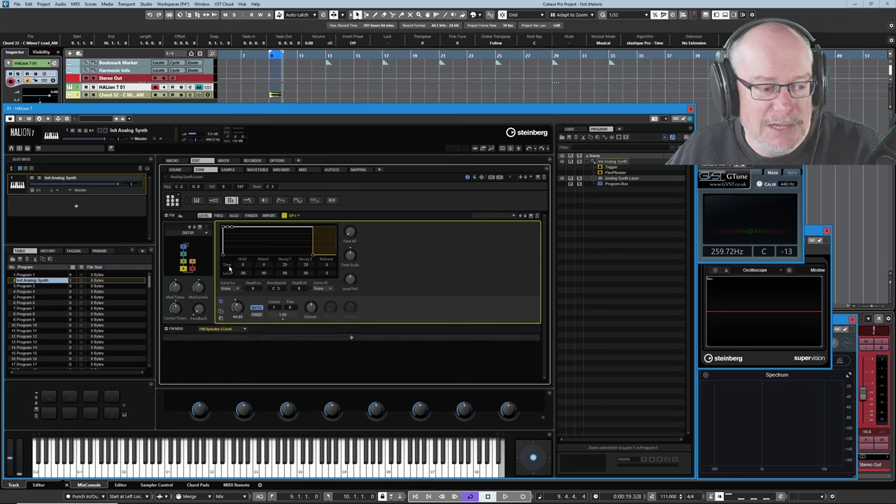
{"action": "left_click_drag", "start_coordinate": [226, 300], "coordinate": [229, 272]}
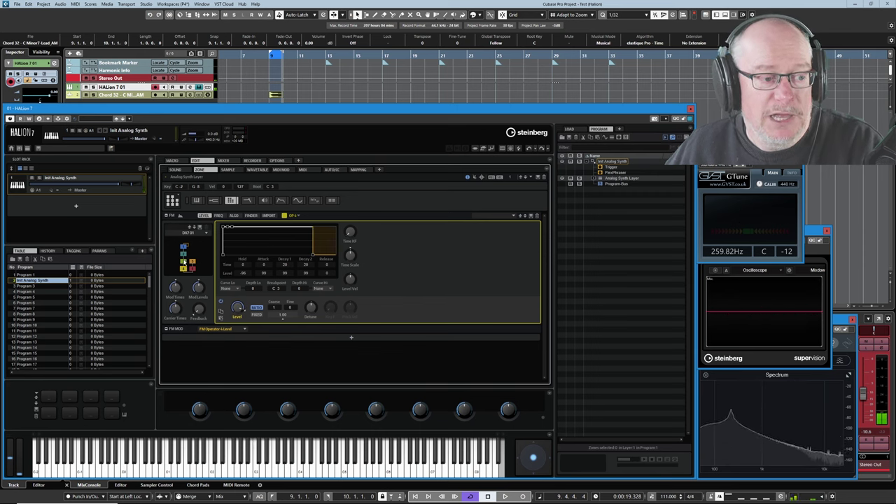
{"action": "left_click_drag", "start_coordinate": [243, 313], "coordinate": [229, 242]}
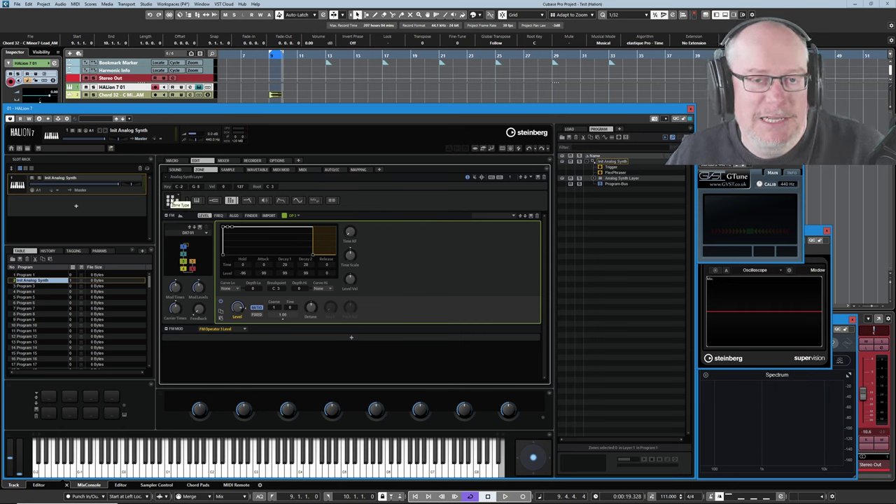
- Switch the Zone Type to Organ and drag a Manual drawbar to shape the tone
{"action": "left_click", "coordinate": [169, 199]}
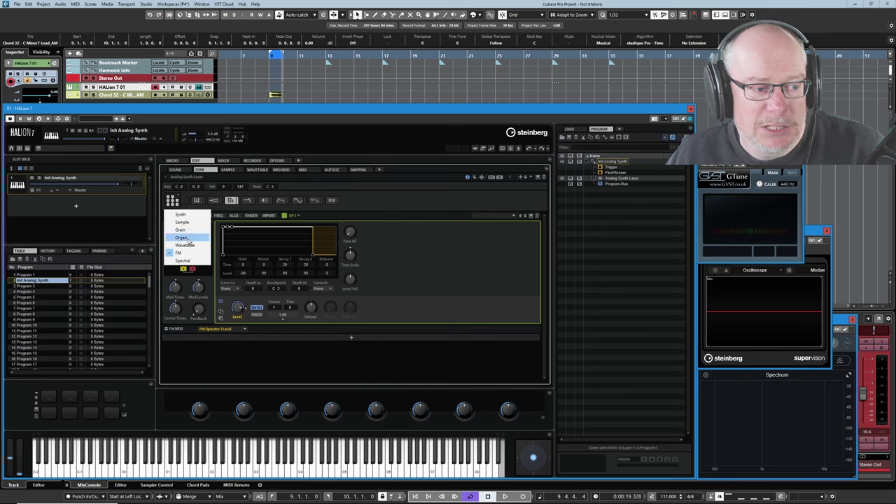
{"action": "left_click", "coordinate": [187, 239]}
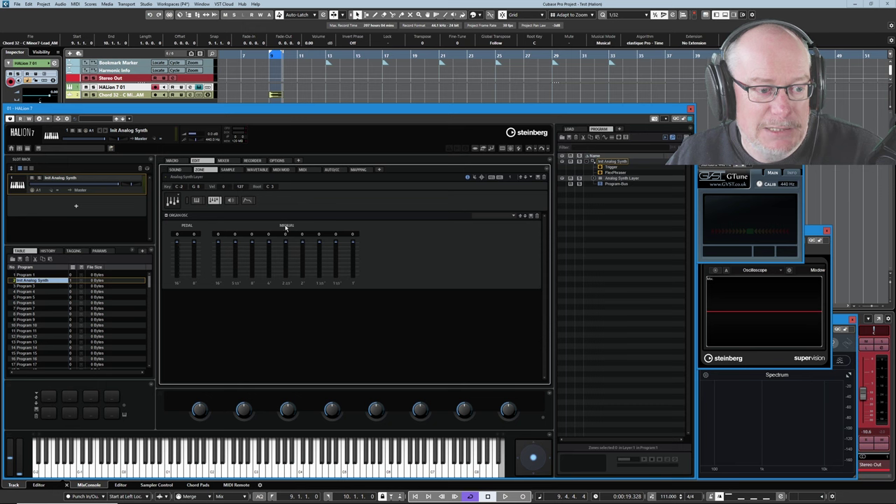
{"action": "left_click_drag", "start_coordinate": [270, 250], "coordinate": [301, 252]}
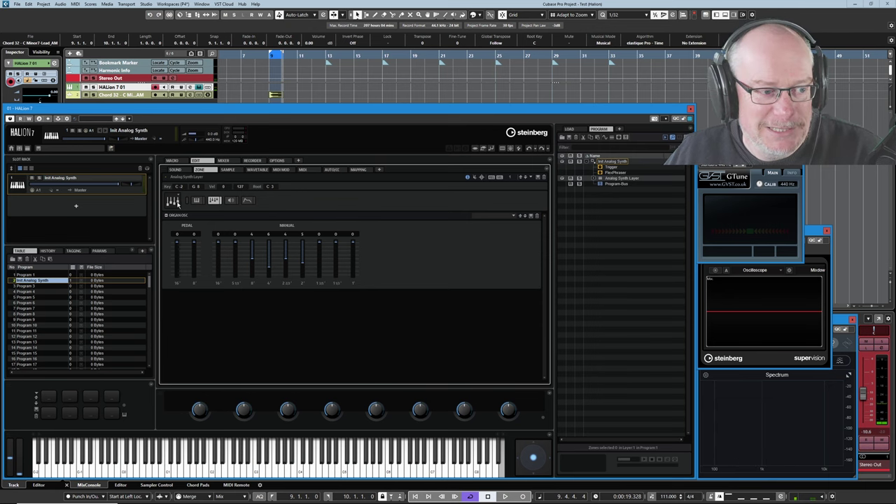
{"action": "left_click", "coordinate": [176, 202]}
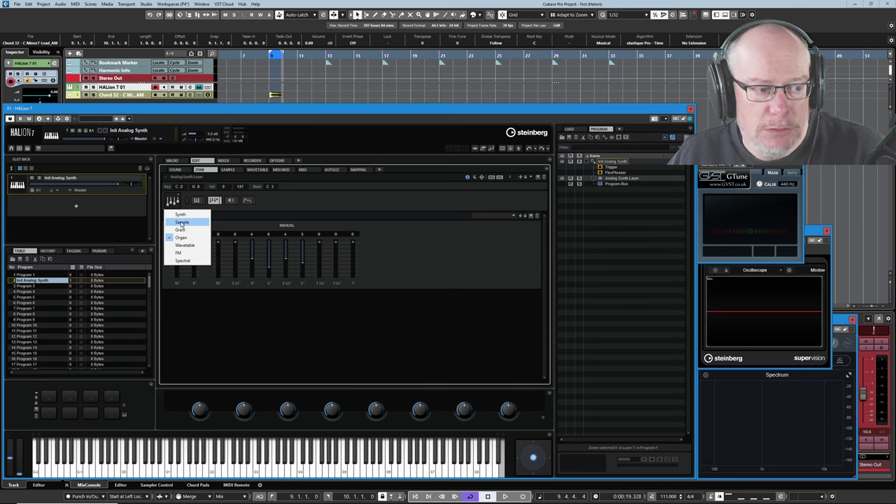
- Set the Zone Type to Sample and drop the Chord 32 clip onto 'Drop Sample Here'
{"action": "left_click", "coordinate": [181, 223]}
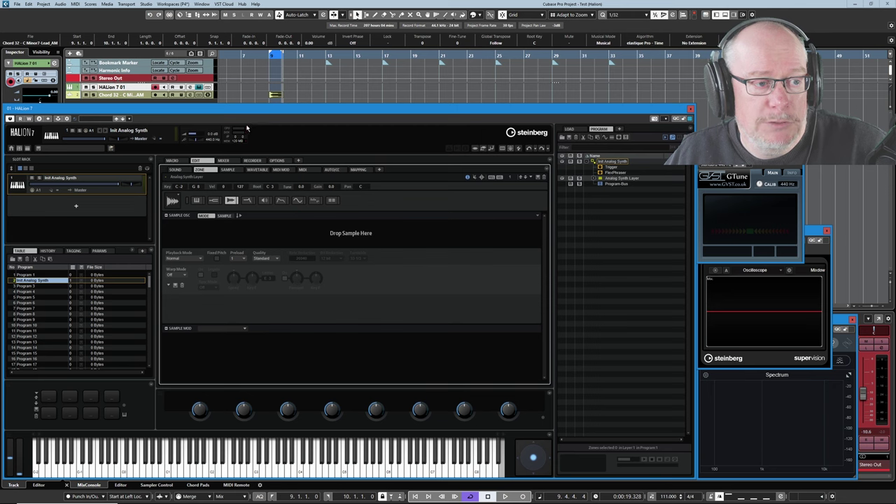
{"action": "left_click", "coordinate": [275, 94]}
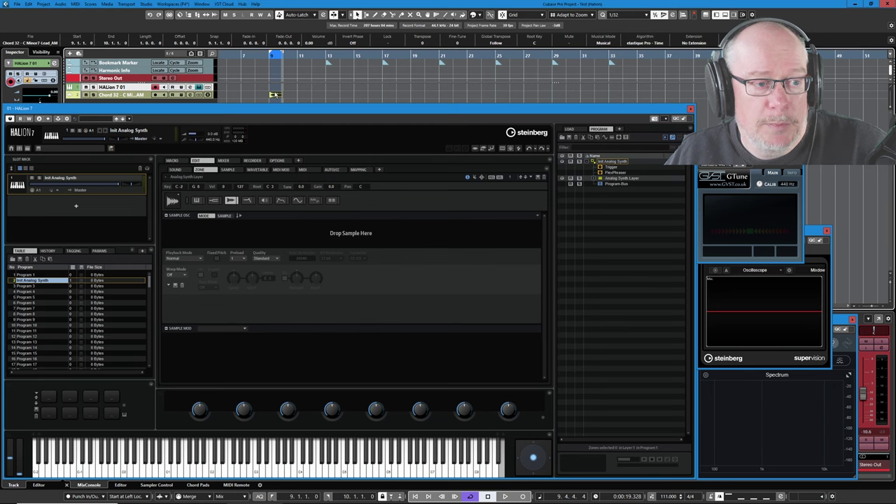
{"action": "left_click_drag", "start_coordinate": [275, 94], "coordinate": [338, 221]}
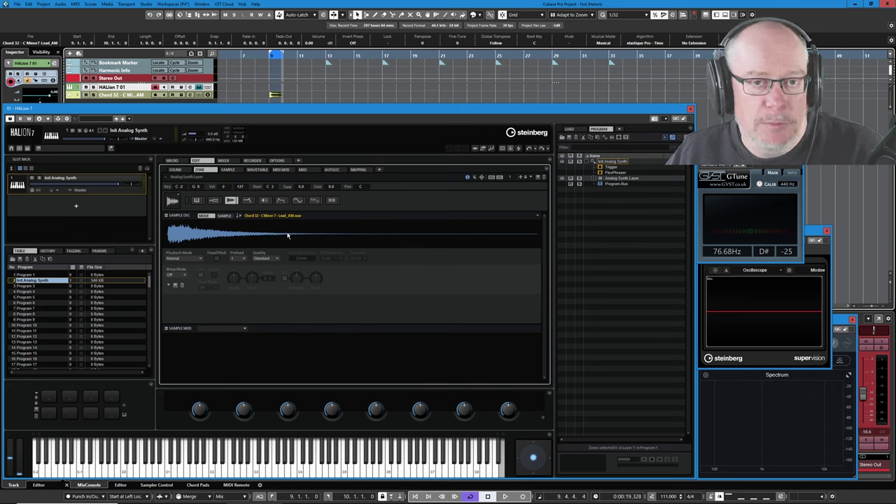
{"action": "left_click", "coordinate": [173, 201]}
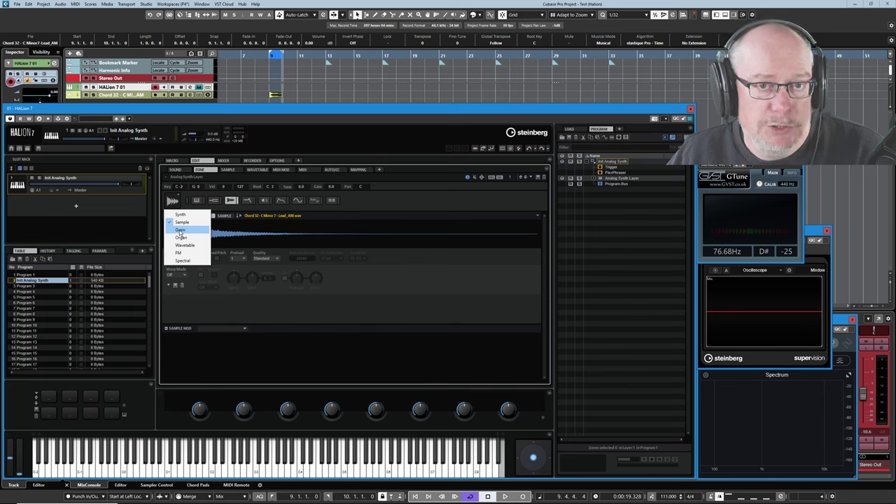
- Switch the zone to Grain and move the channel fader to -0.60, then about -8.65
{"action": "left_click", "coordinate": [179, 230]}
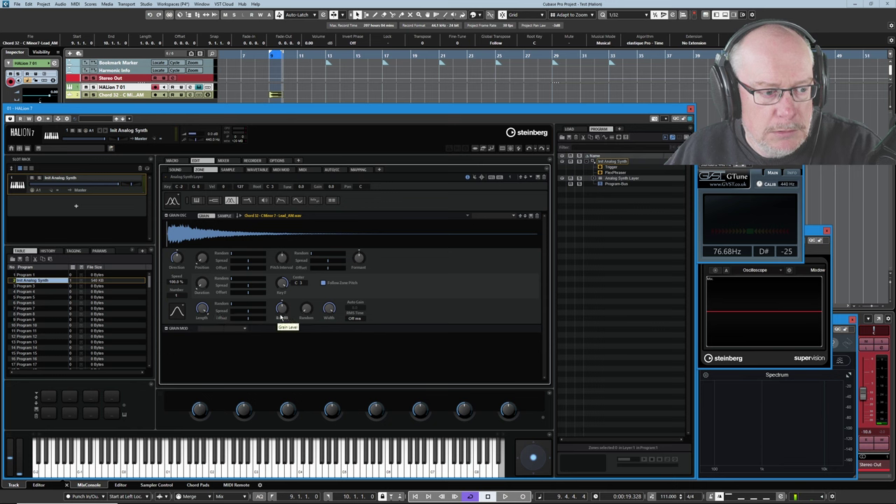
{"action": "left_click_drag", "start_coordinate": [865, 397], "coordinate": [863, 379]}
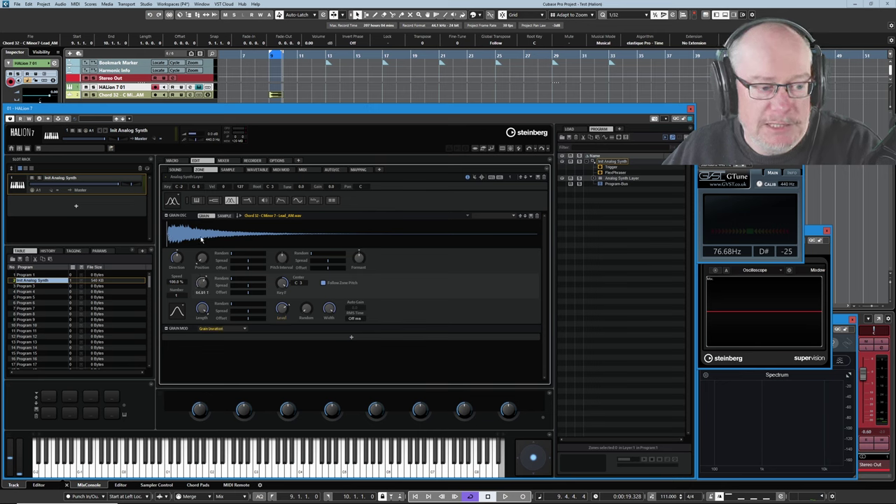
{"action": "left_click_drag", "start_coordinate": [863, 374], "coordinate": [860, 397]}
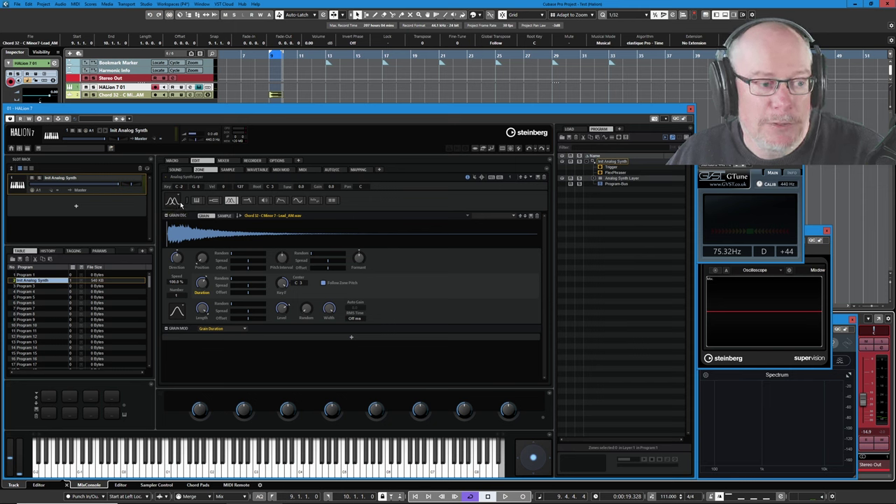
{"action": "left_click", "coordinate": [172, 201]}
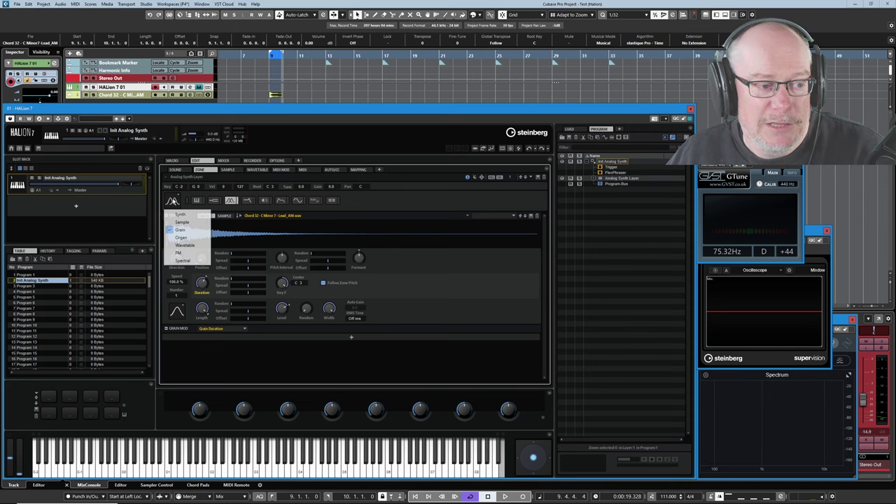
{"action": "left_click", "coordinate": [183, 260]}
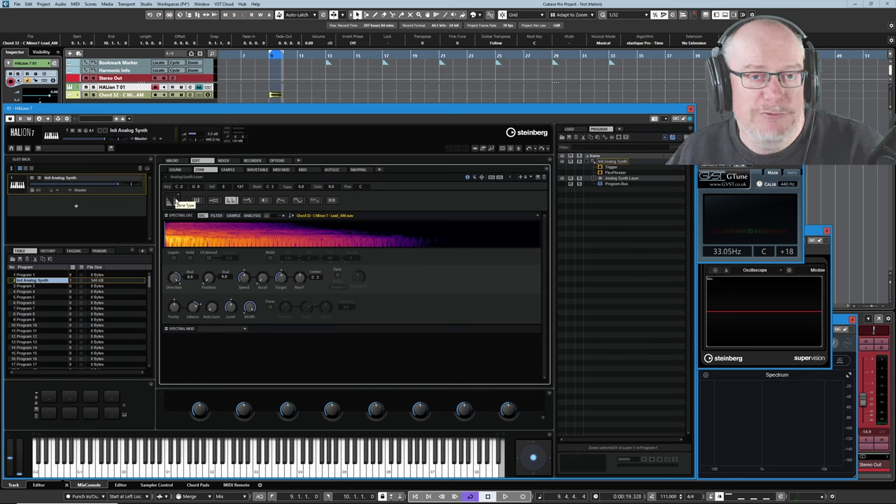
- Choose Wavetable from the Zone Type dropdown on the Zone page
{"action": "left_click", "coordinate": [175, 201]}
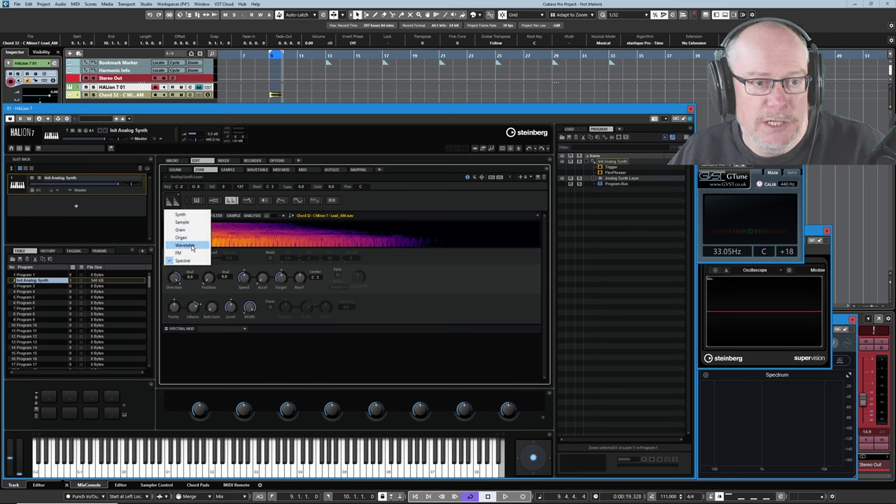
{"action": "left_click", "coordinate": [184, 245]}
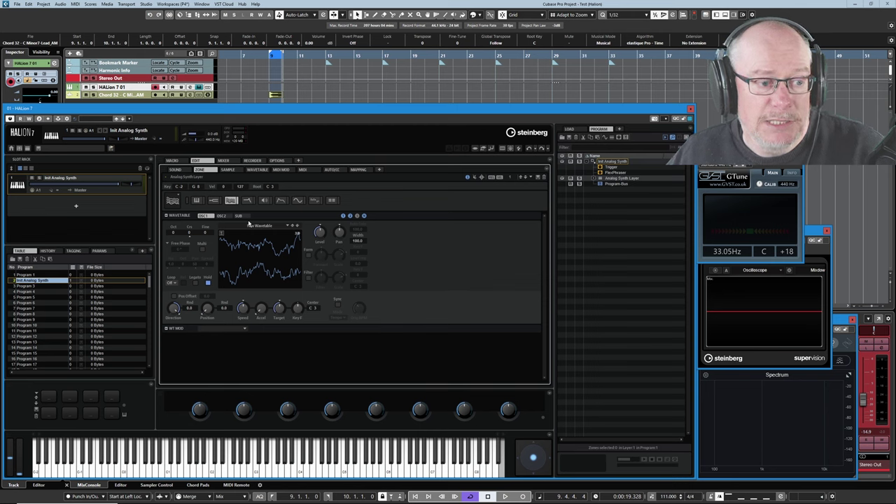
- On the WAVETABLE tab, raise Number of Waves from 1 to 17
{"action": "left_click", "coordinate": [264, 170]}
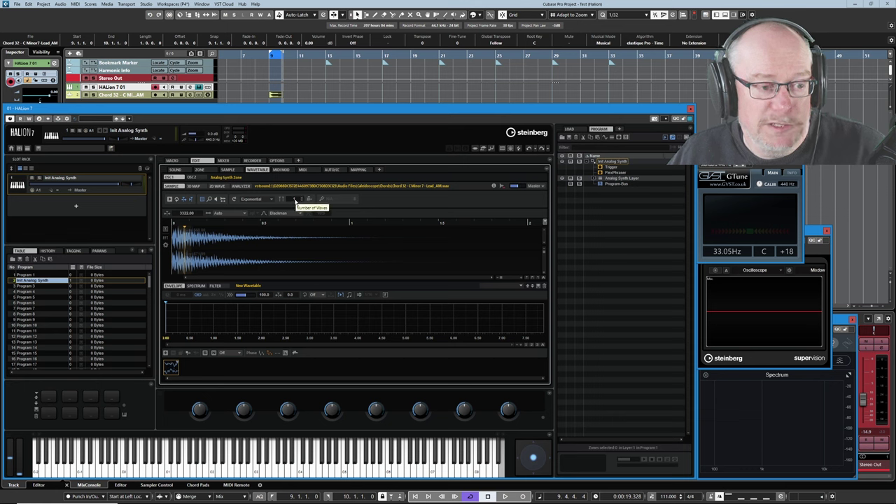
{"action": "left_click_drag", "start_coordinate": [297, 202], "coordinate": [292, 188]}
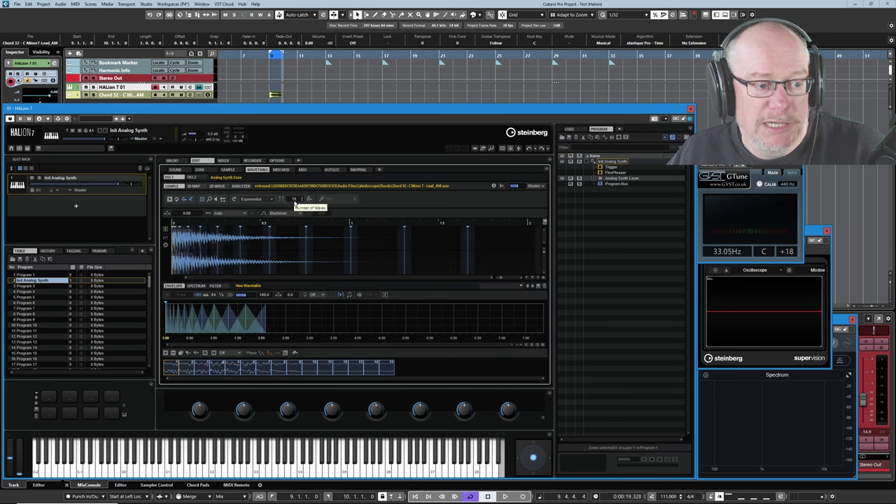
{"action": "left_click_drag", "start_coordinate": [296, 203], "coordinate": [295, 198]}
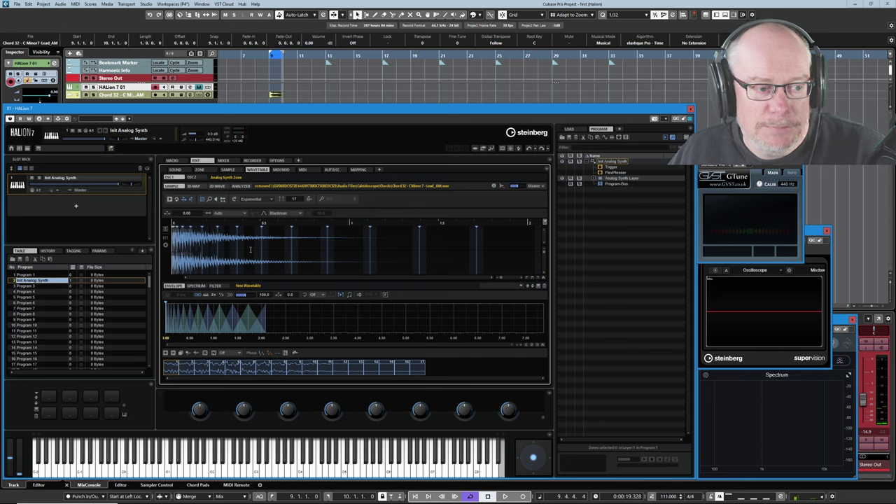
- Return to the ZONE tab and set the Zone Type to Synth
{"action": "left_click", "coordinate": [200, 170]}
{"action": "left_click", "coordinate": [180, 215]}
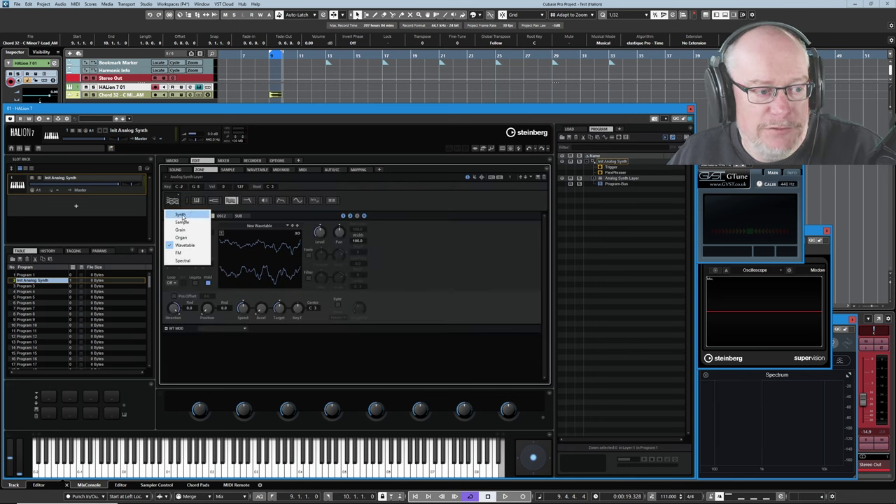
{"action": "left_click", "coordinate": [181, 215]}
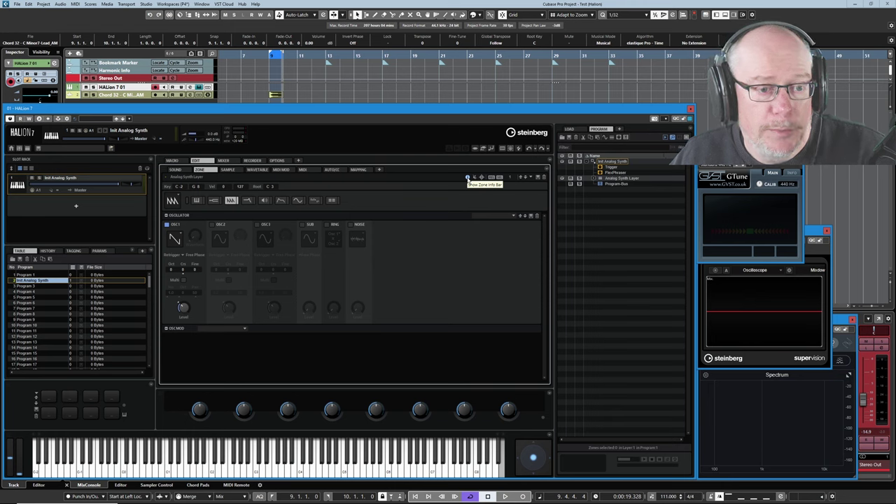
{"action": "left_click", "coordinate": [467, 177]}
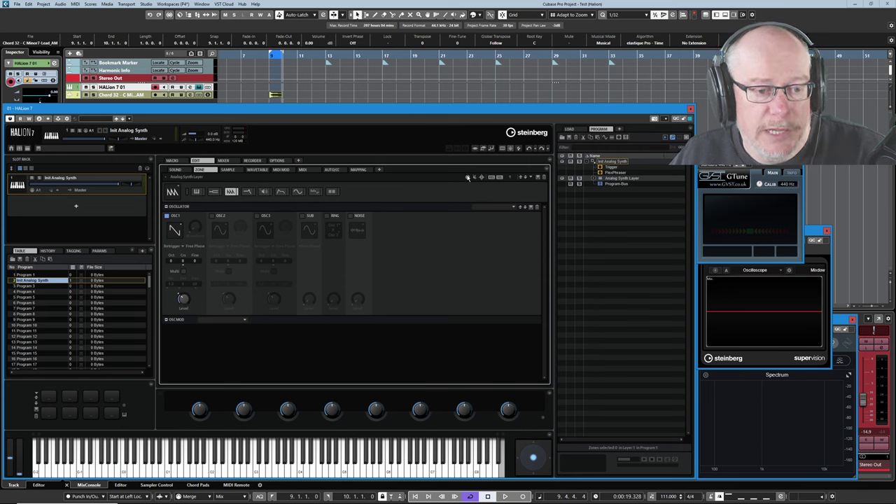
{"action": "left_click", "coordinate": [467, 177]}
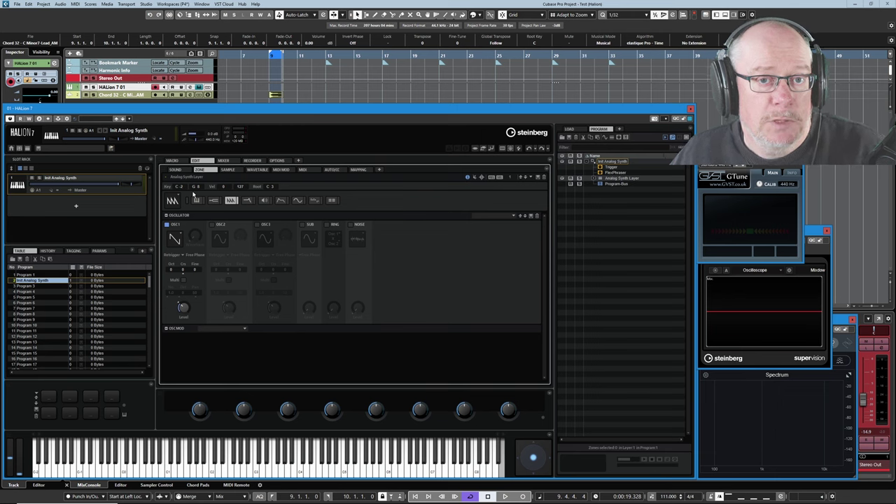
- Load the Hexagon program from the LOAD browser and show its Program tree
{"action": "left_click", "coordinate": [571, 130]}
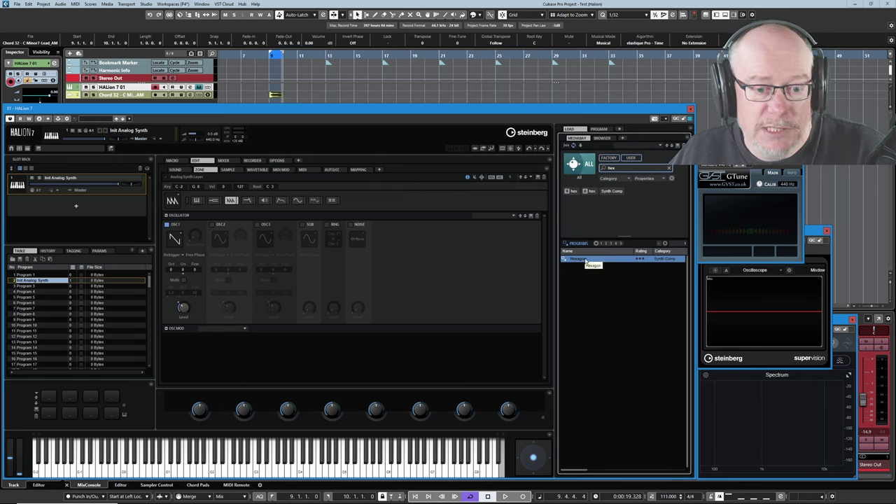
{"action": "double_click", "coordinate": [585, 260]}
{"action": "left_click", "coordinate": [600, 130]}
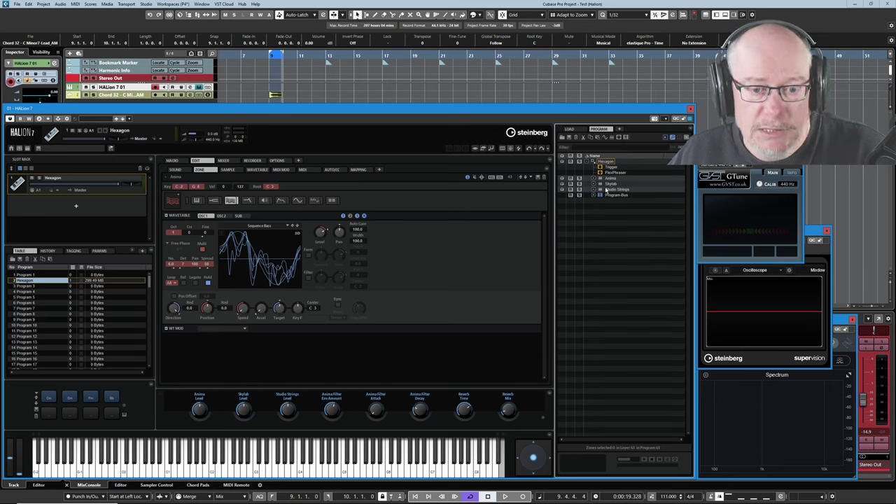
- Expand Studio Strings and Full Strings Romantic and open the Full Strings Romantic - C2 zone
{"action": "left_click", "coordinate": [595, 189]}
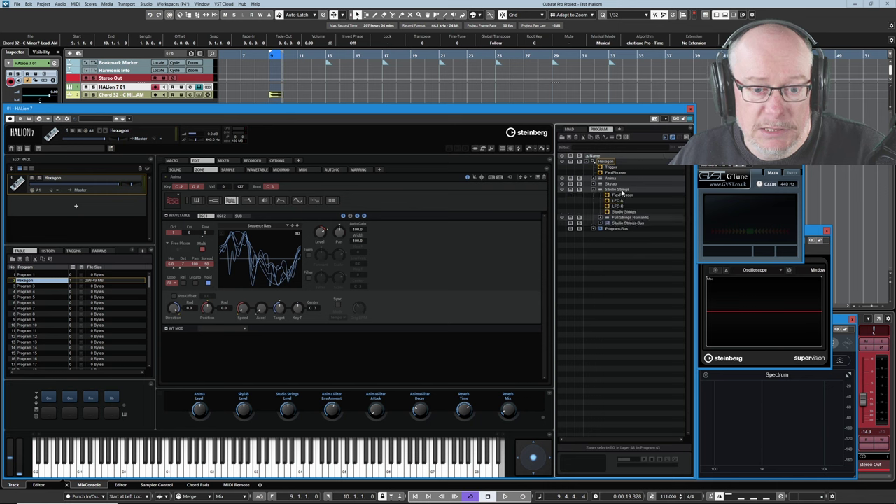
{"action": "left_click", "coordinate": [601, 218]}
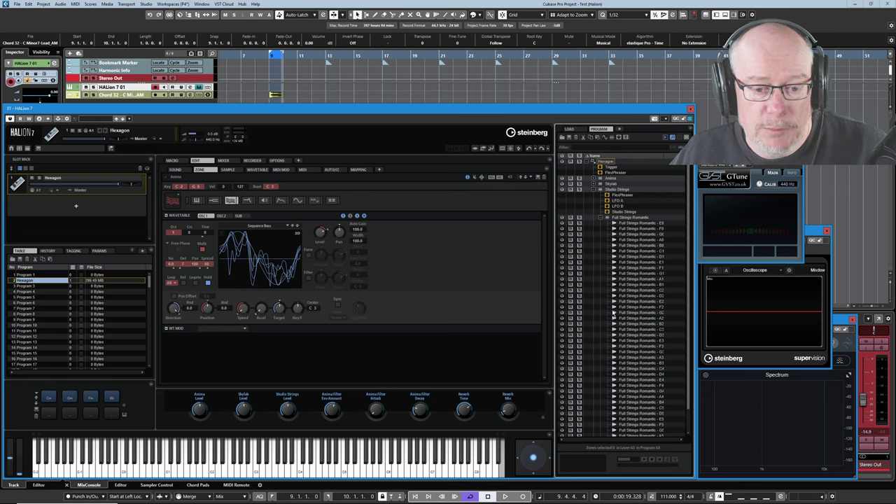
{"action": "left_click", "coordinate": [625, 289]}
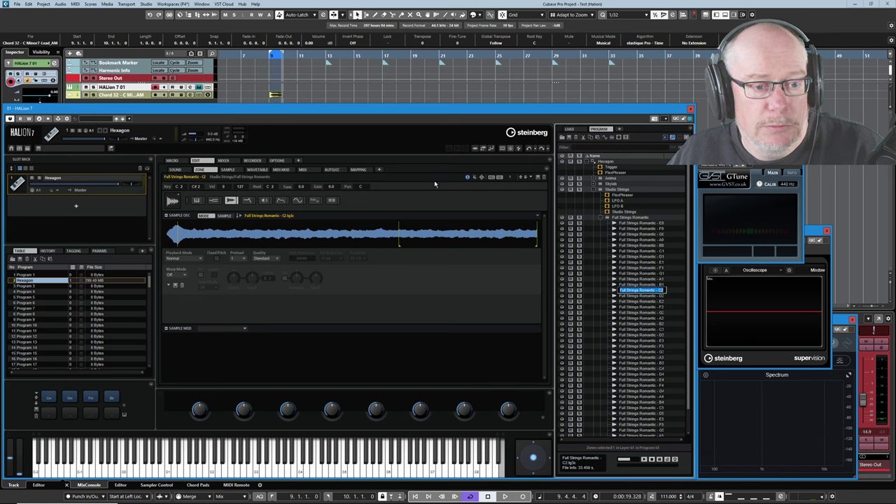
{"action": "left_click", "coordinate": [470, 181]}
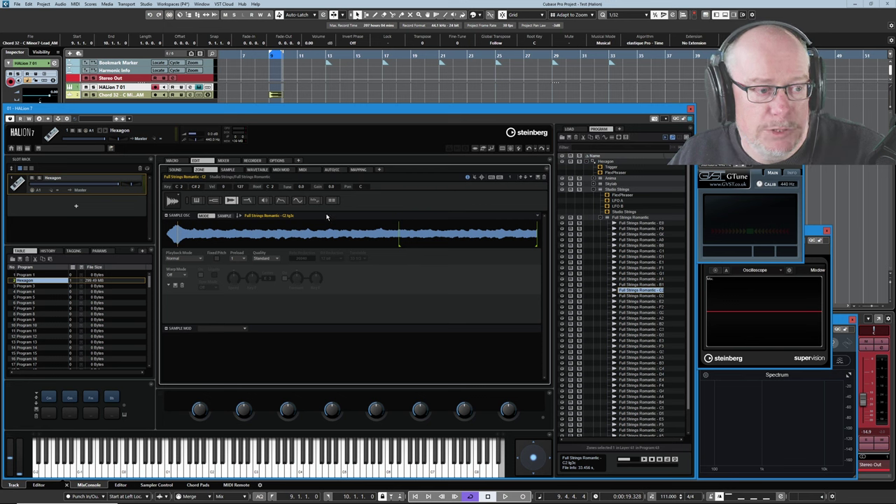
- Replace Hexagon with the Init Analog Synth program and hide the zone info bar
{"action": "right_click", "coordinate": [56, 180]}
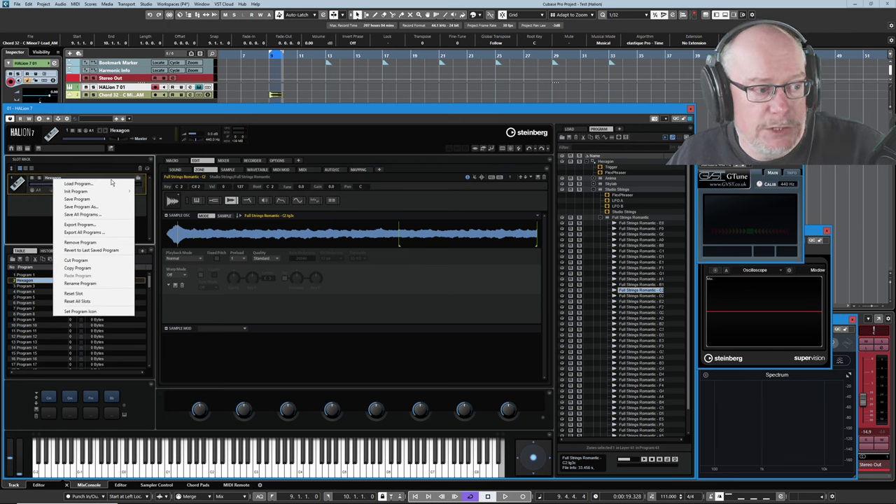
{"action": "mouse_move", "coordinate": [124, 192]}
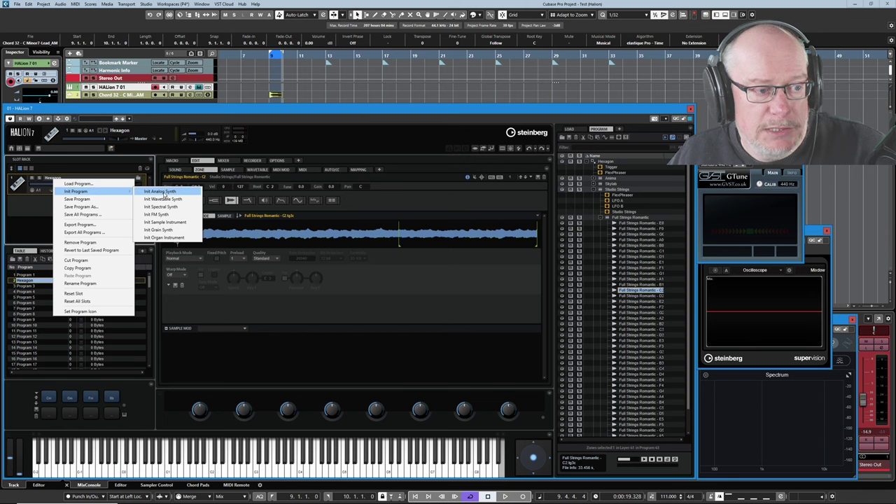
{"action": "left_click", "coordinate": [163, 193]}
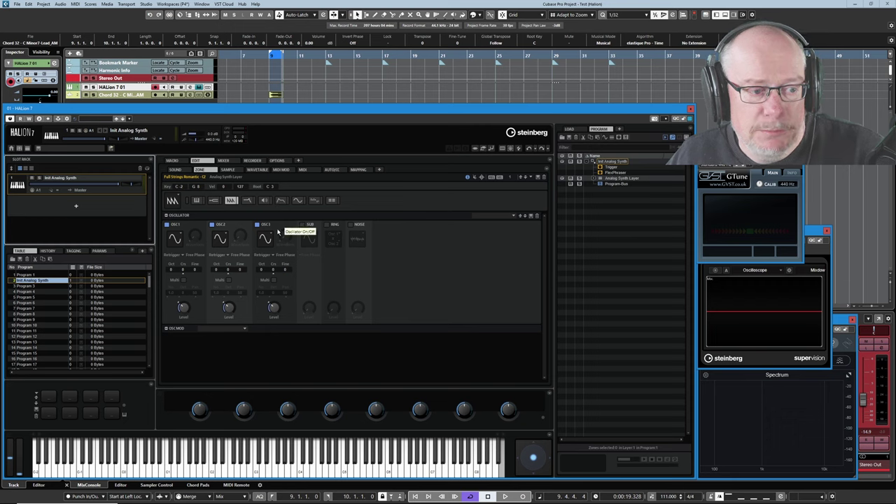
{"action": "left_click", "coordinate": [468, 178]}
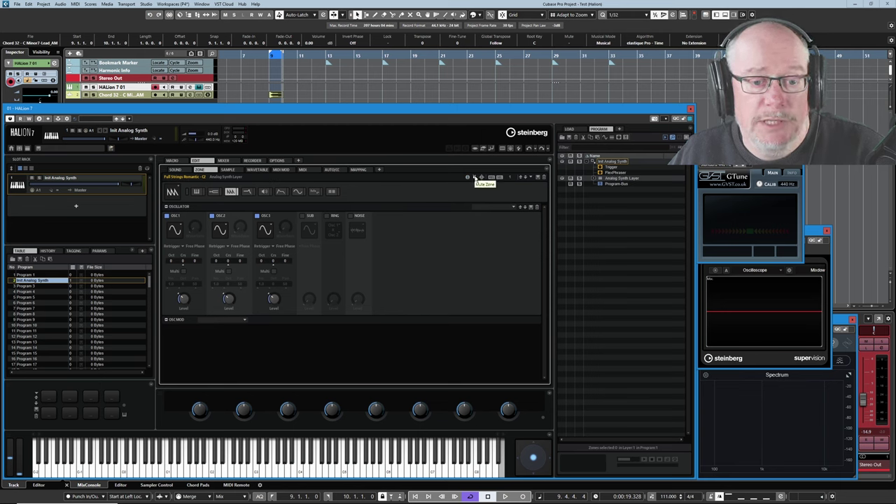
- Copy the analog synth zone and paste a duplicate into the Analog Synth Layer
{"action": "left_click", "coordinate": [593, 178]}
{"action": "right_click", "coordinate": [615, 197]}
{"action": "left_click", "coordinate": [632, 278]}
{"action": "right_click", "coordinate": [613, 198]}
{"action": "left_click", "coordinate": [638, 285]}
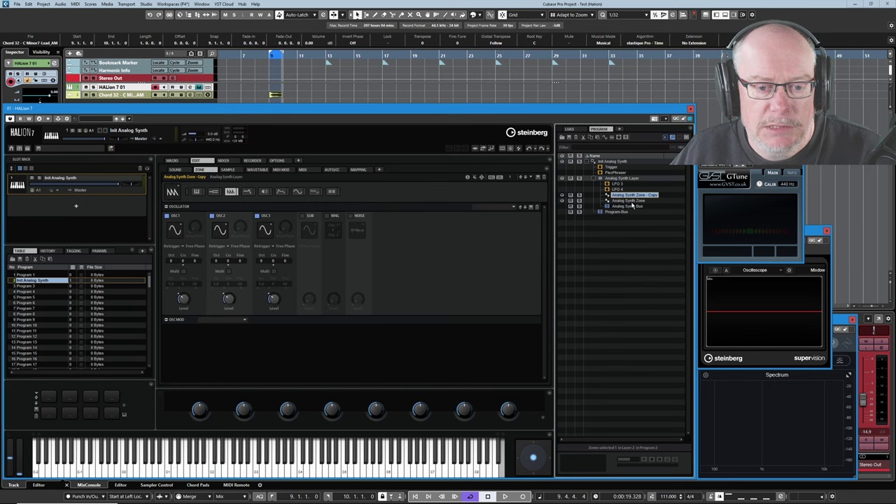
- Rename the copied zone to 'Zone 1'
{"action": "right_click", "coordinate": [614, 195]}
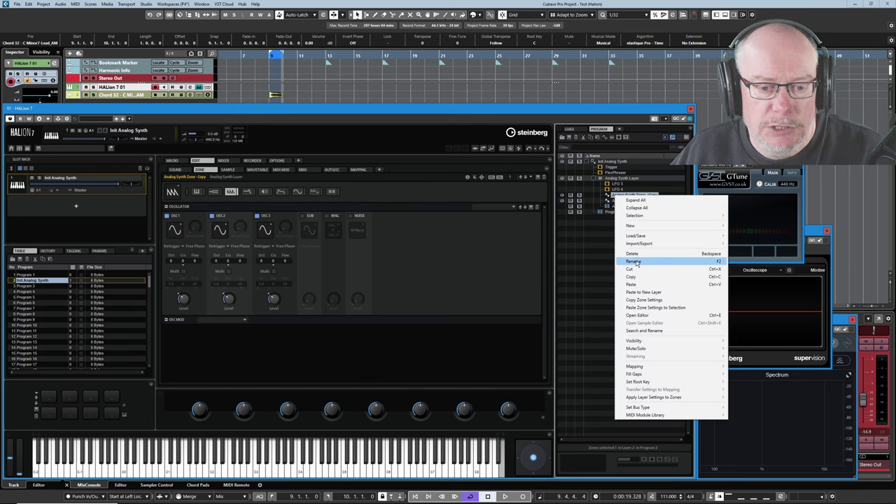
{"action": "left_click", "coordinate": [636, 263]}
{"action": "type", "text": "Zone 1"}
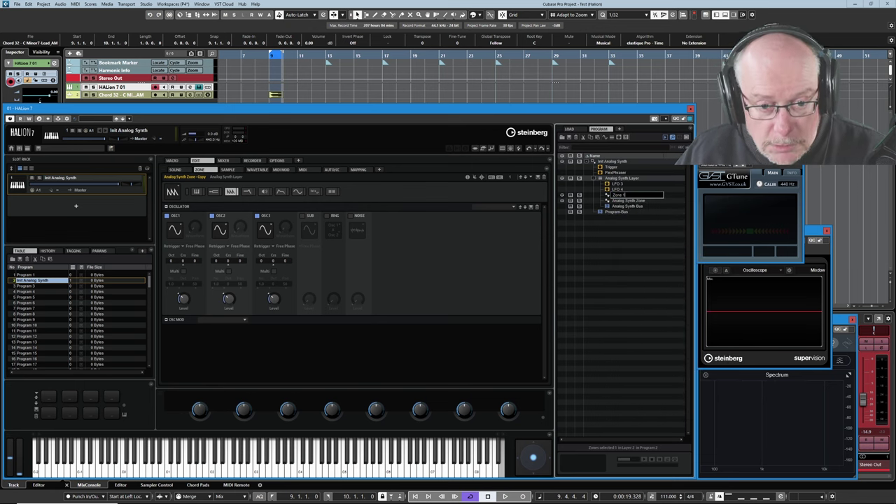
{"action": "key", "text": "Return"}
- Rename the original zone to 'Zone 2' and check both zones in the tree
{"action": "right_click", "coordinate": [614, 196]}
{"action": "right_click", "coordinate": [617, 200]}
{"action": "left_click", "coordinate": [628, 264]}
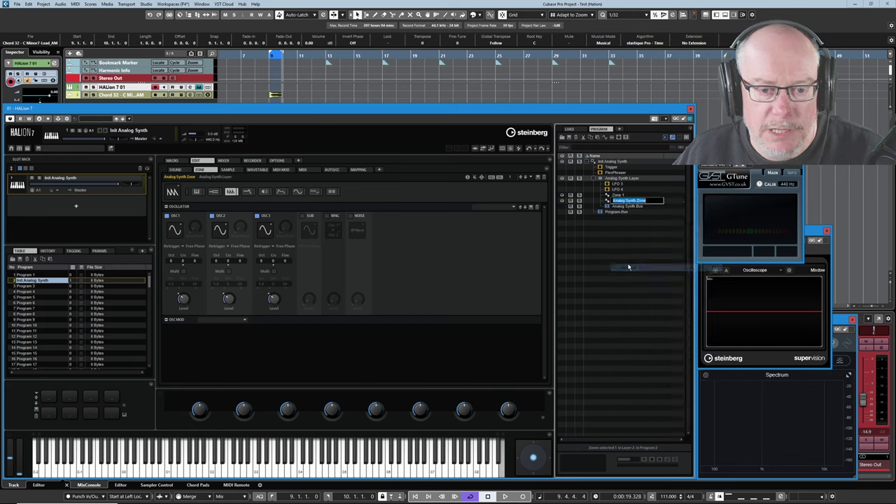
{"action": "type", "text": "Zone 2"}
{"action": "key", "text": "Return"}
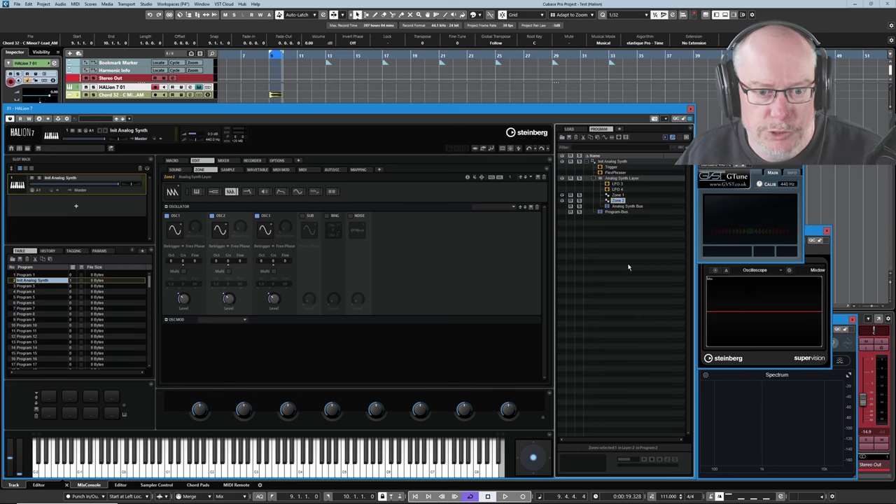
{"action": "left_click", "coordinate": [617, 195]}
{"action": "left_click", "coordinate": [619, 202]}
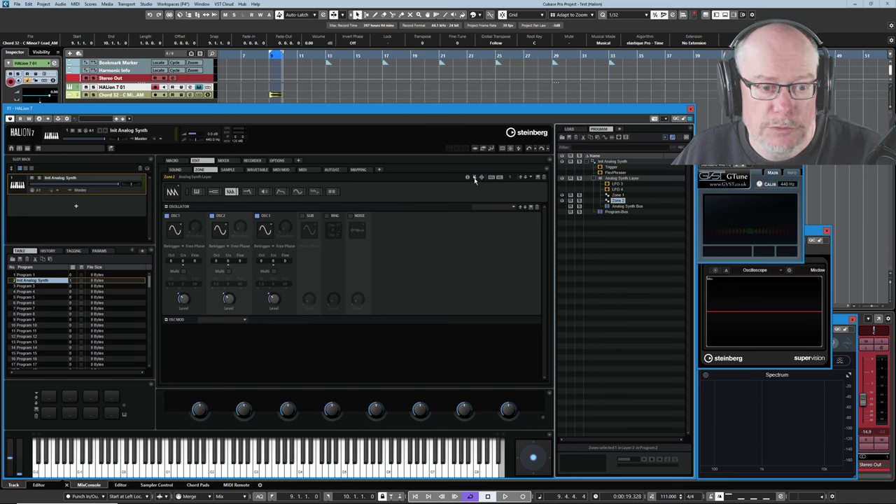
- Enable multi-zone editing and activate the edit icons for Zone 1 and Zone 2
{"action": "left_click", "coordinate": [476, 179]}
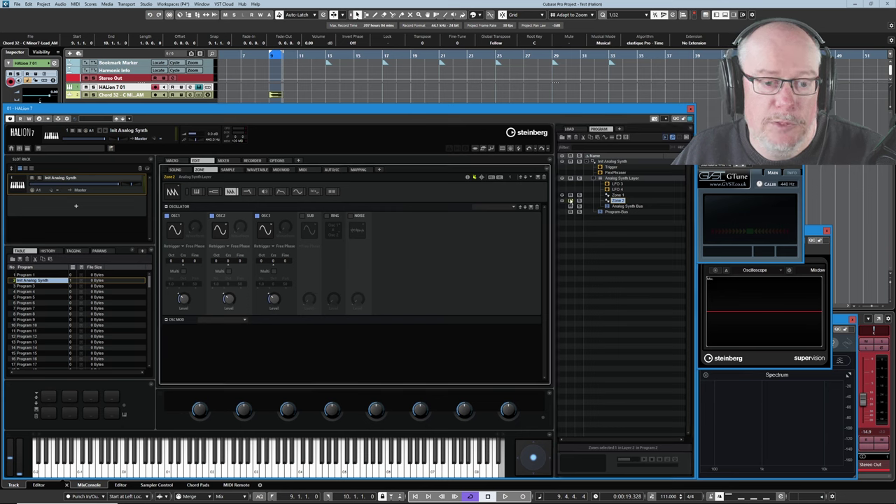
{"action": "left_click", "coordinate": [570, 200]}
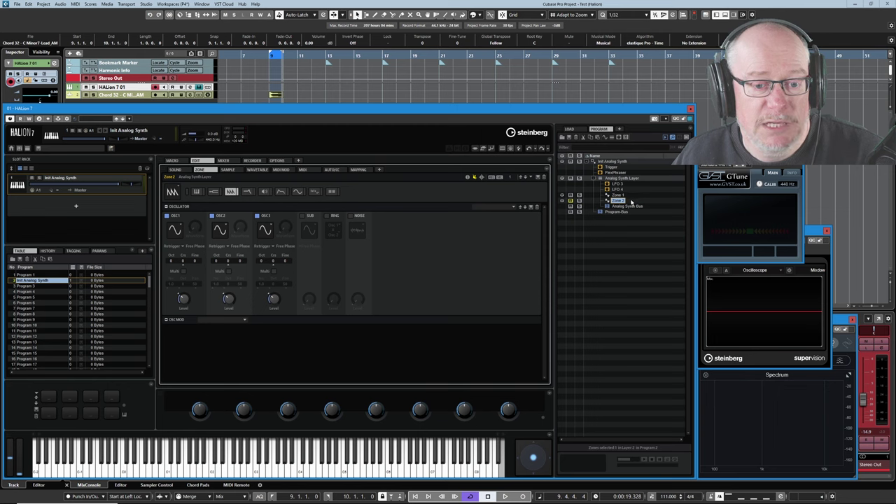
- In Zone 1, switch off Oscillators 2 and 3 and set Oscillator 1 to triangle
{"action": "left_click", "coordinate": [572, 202]}
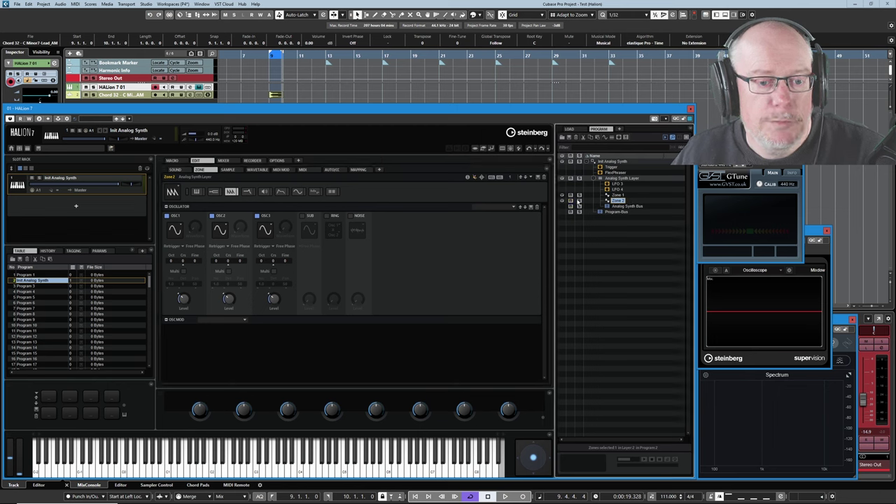
{"action": "left_click", "coordinate": [618, 194]}
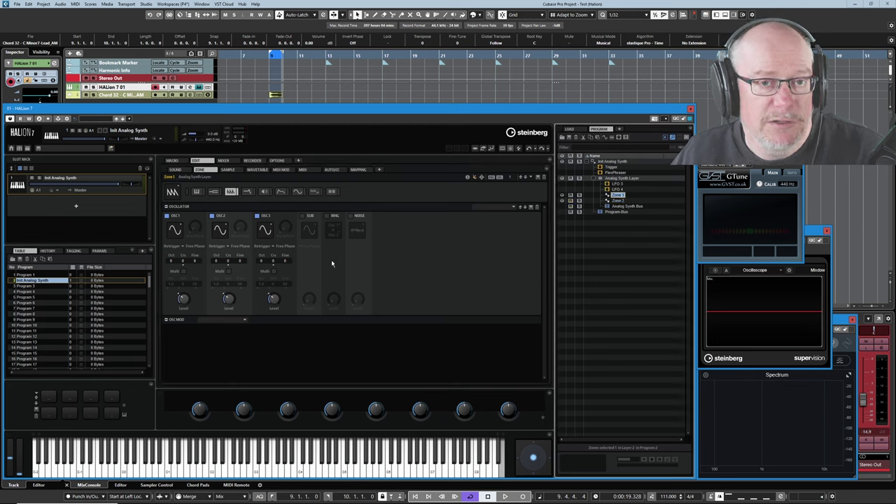
{"action": "left_click", "coordinate": [212, 216]}
{"action": "left_click", "coordinate": [257, 215]}
{"action": "left_click", "coordinate": [175, 229]}
{"action": "left_click", "coordinate": [186, 253]}
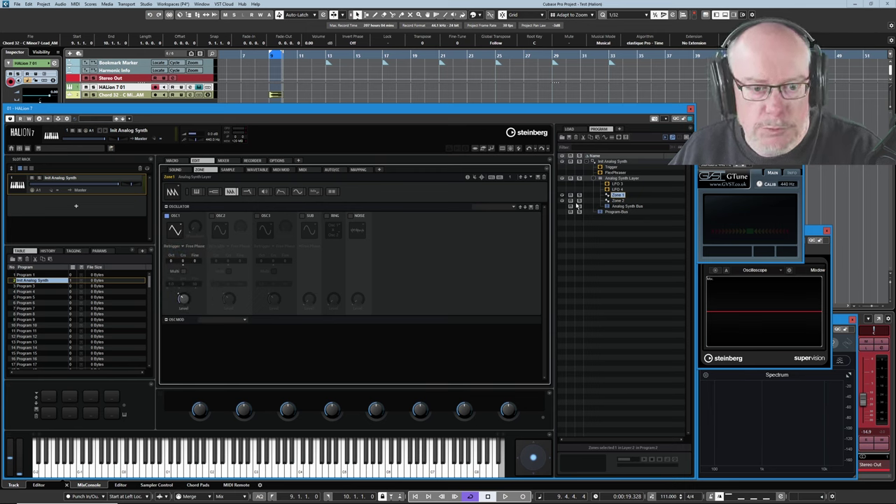
{"action": "left_click", "coordinate": [570, 201]}
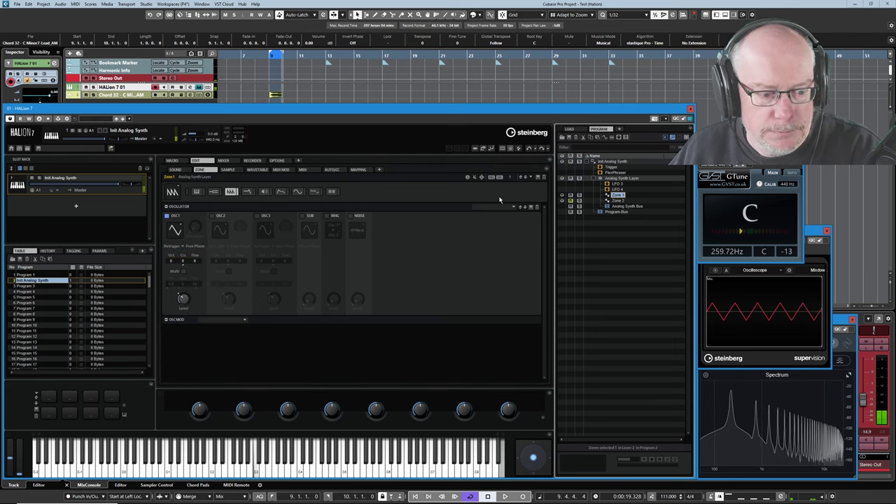
{"action": "left_click", "coordinate": [183, 290]}
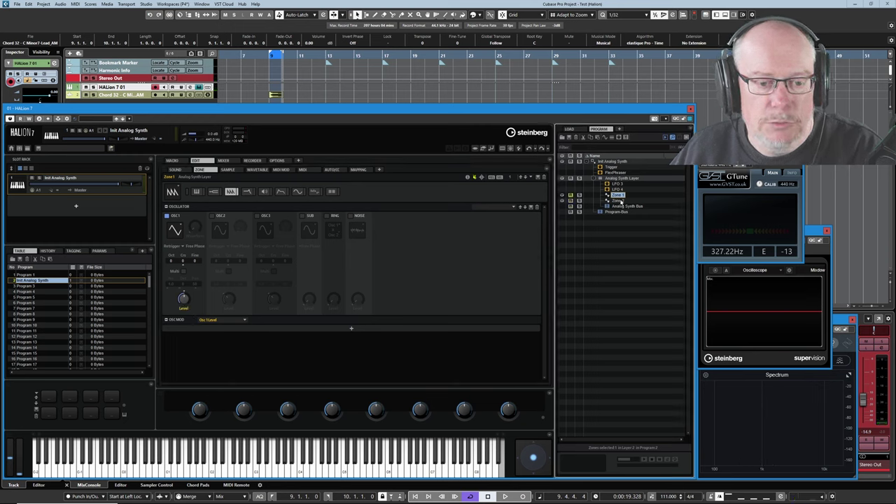
- In Zone 2, switch off Oscillators 2 and 3 and set Oscillator 1 to saw
{"action": "left_click", "coordinate": [618, 200]}
{"action": "left_click", "coordinate": [212, 215]}
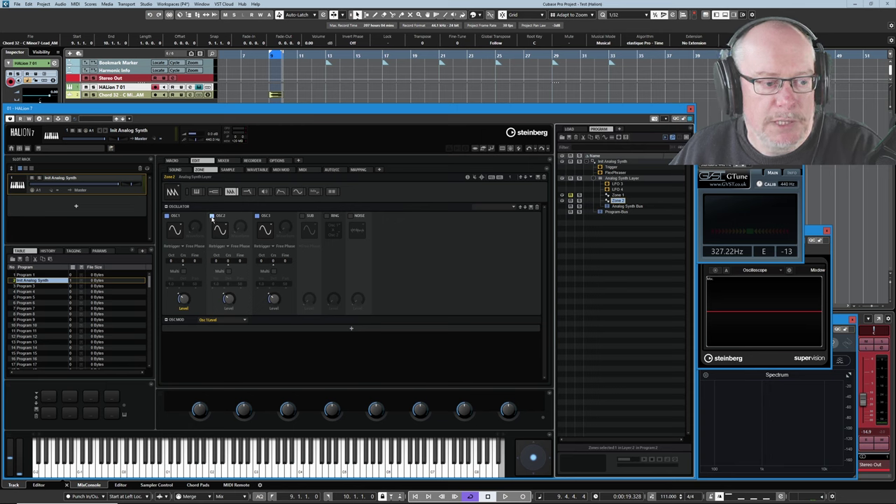
{"action": "left_click", "coordinate": [257, 216]}
{"action": "left_click", "coordinate": [175, 230]}
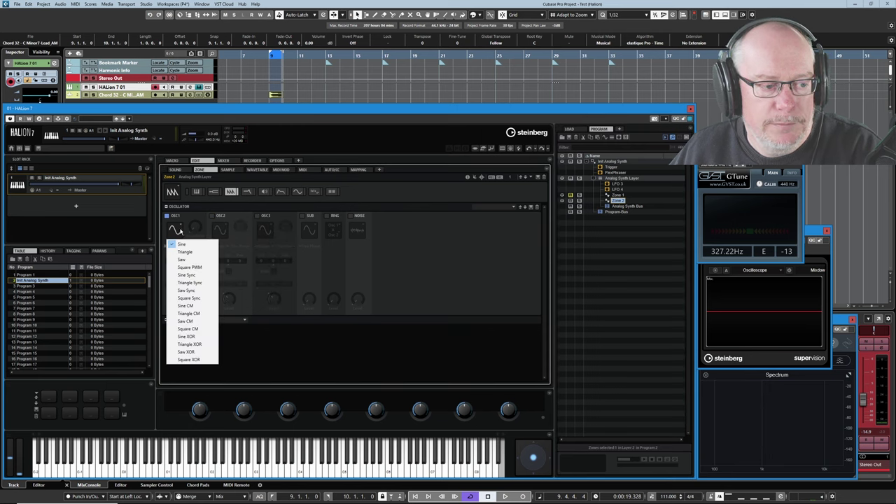
{"action": "left_click", "coordinate": [187, 260]}
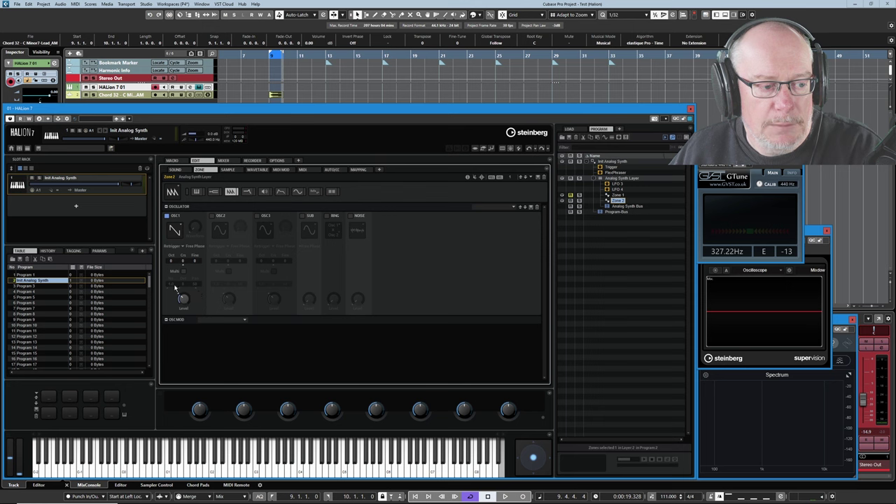
{"action": "left_click", "coordinate": [183, 299]}
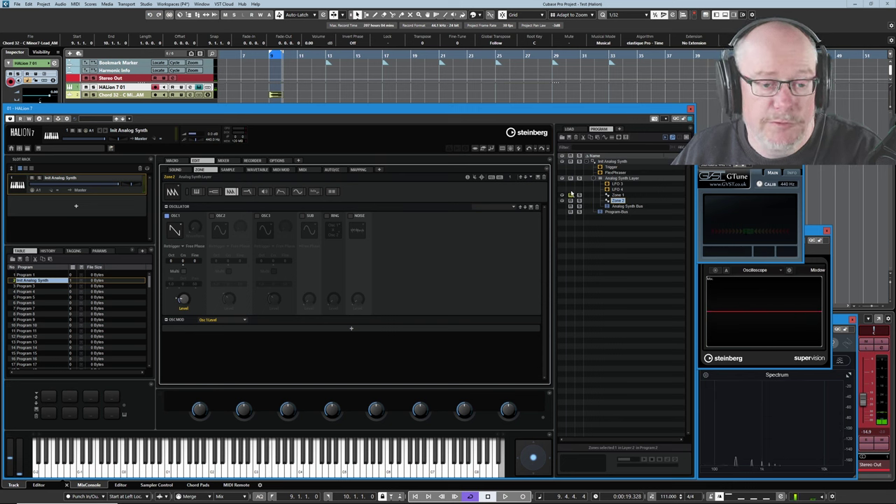
{"action": "left_click", "coordinate": [571, 197]}
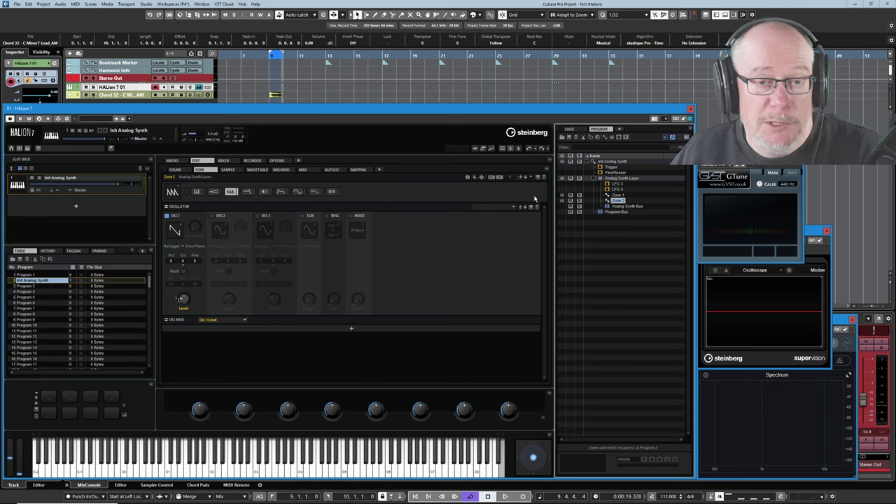
{"action": "left_click", "coordinate": [621, 179]}
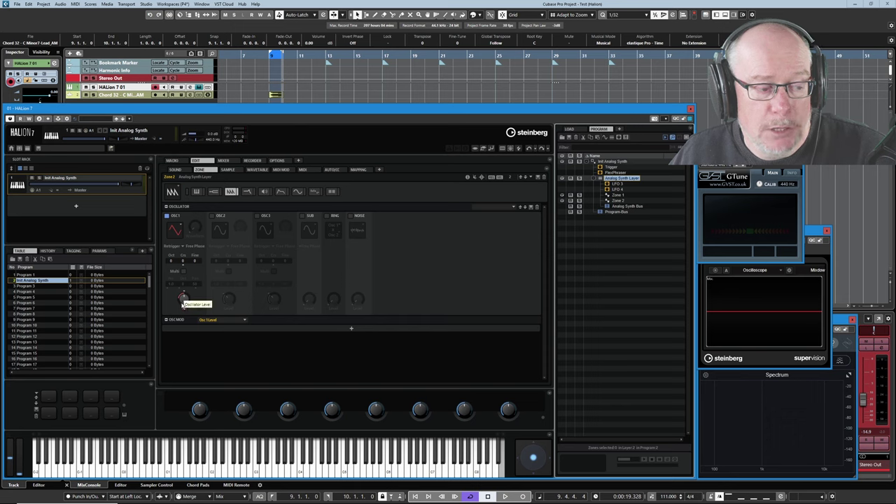
{"action": "left_click", "coordinate": [184, 300]}
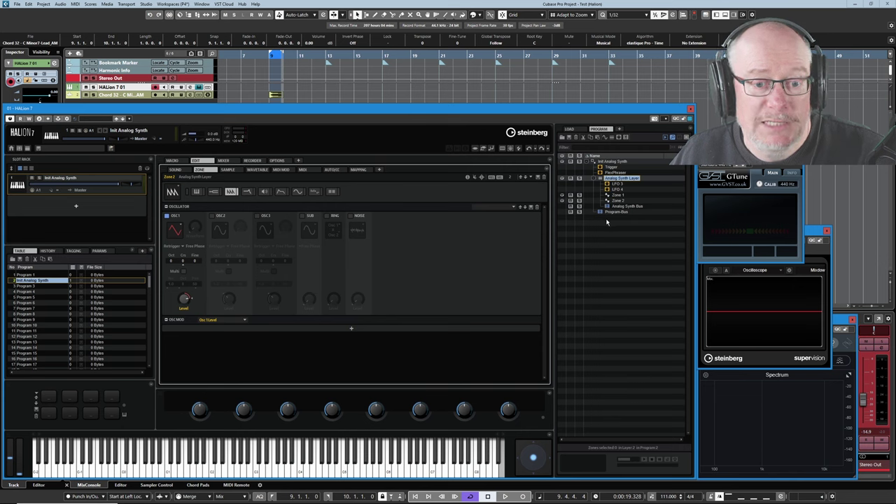
{"action": "left_click", "coordinate": [618, 195]}
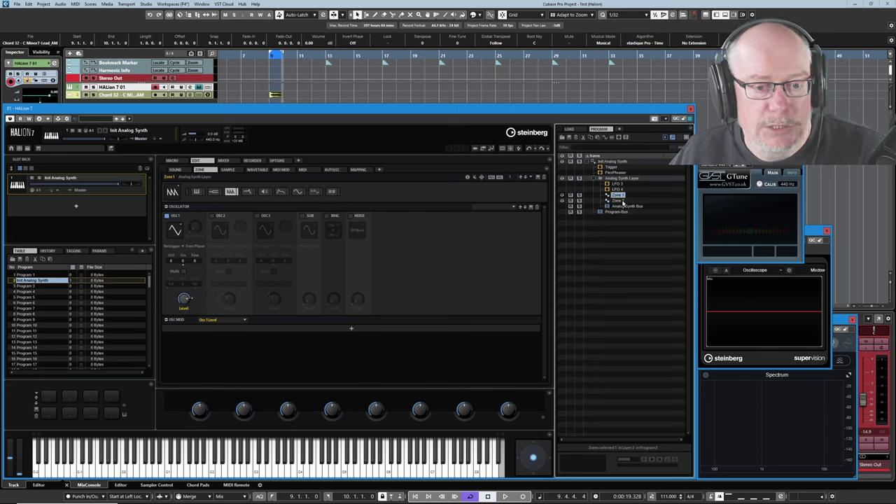
{"action": "left_click", "coordinate": [622, 201]}
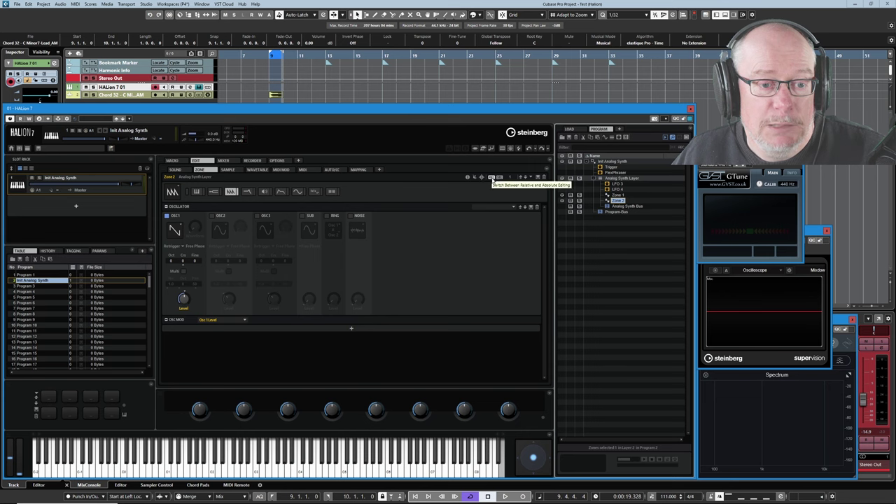
- Toggle relative/absolute editing and lower Oscillator 1 level for the whole Analog Synth Layer
{"action": "left_click", "coordinate": [492, 178]}
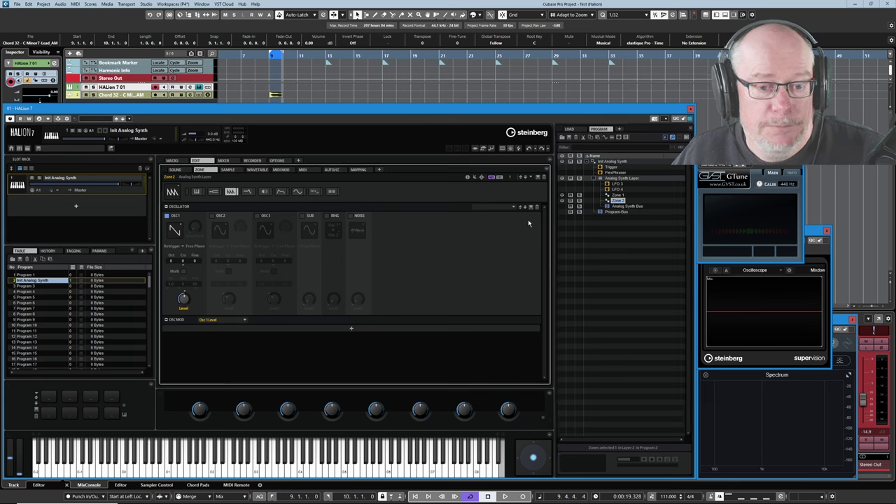
{"action": "left_click", "coordinate": [615, 179]}
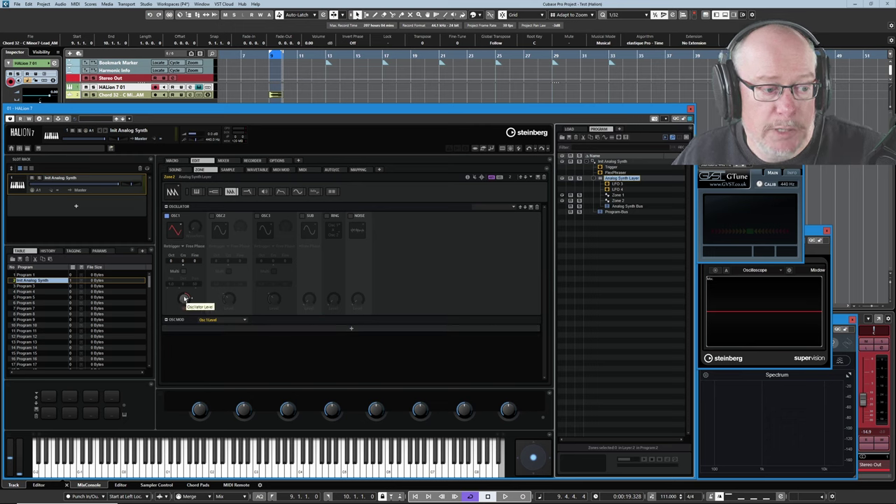
{"action": "left_click", "coordinate": [184, 301]}
{"action": "left_click_drag", "start_coordinate": [184, 300], "coordinate": [183, 322]}
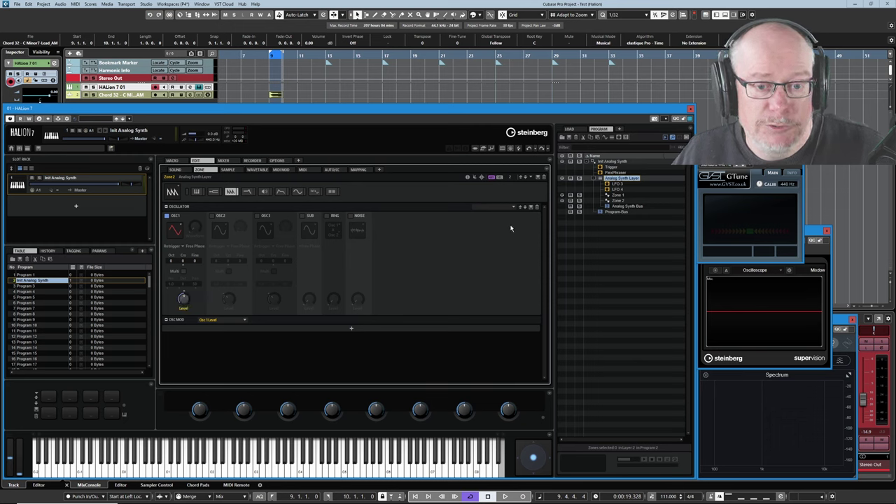
- Compare Oscillator 1 levels in Zone 1 and Zone 2, then reselect the layer
{"action": "left_click", "coordinate": [617, 195]}
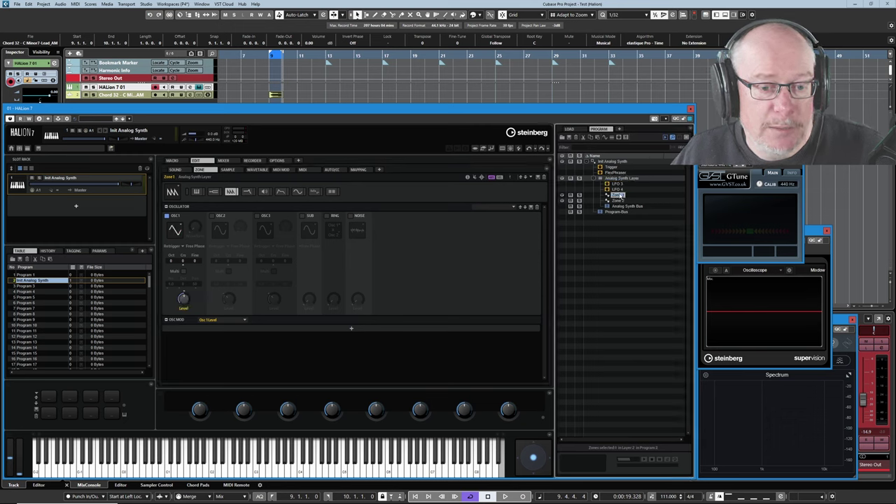
{"action": "left_click", "coordinate": [619, 201]}
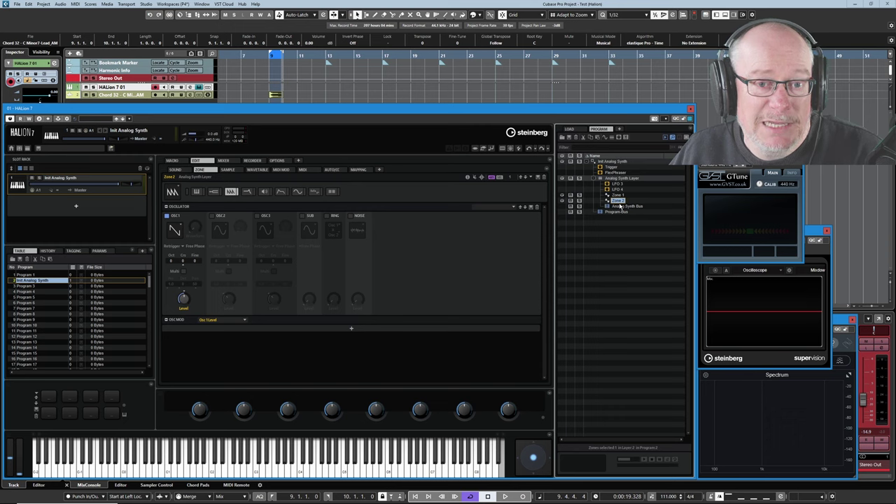
{"action": "left_click", "coordinate": [184, 299]}
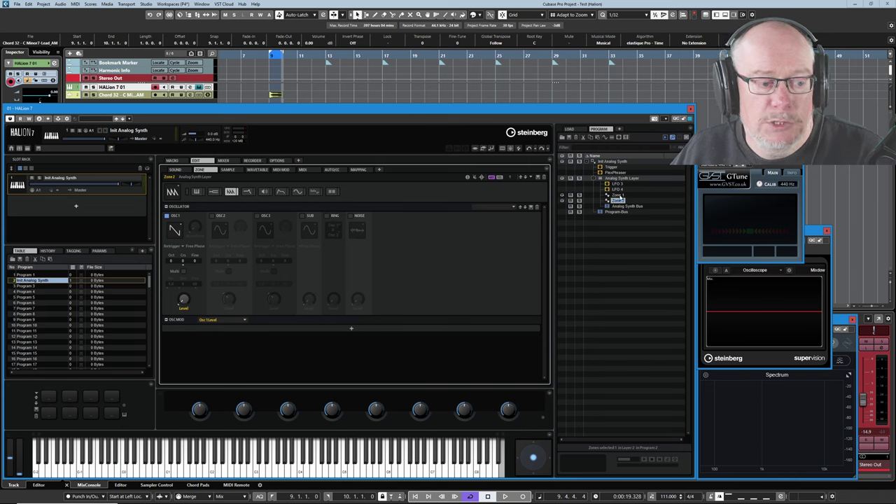
{"action": "left_click", "coordinate": [618, 200]}
{"action": "left_click", "coordinate": [618, 195]}
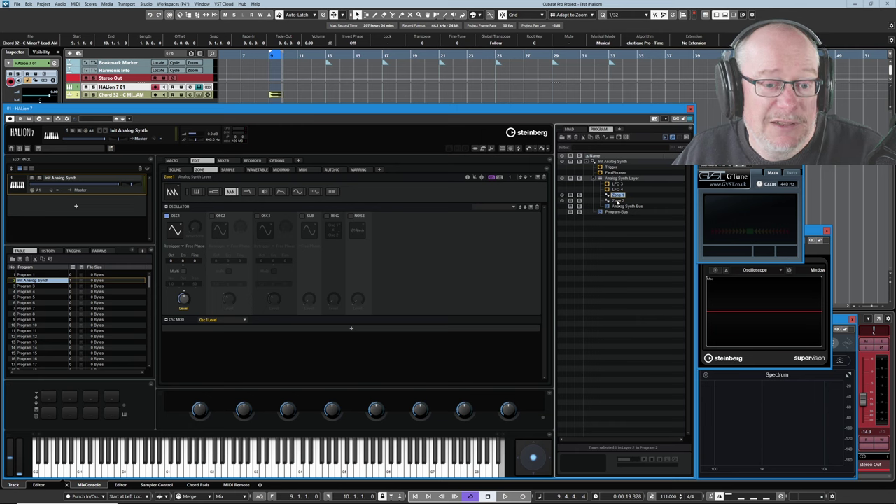
{"action": "left_click", "coordinate": [617, 201]}
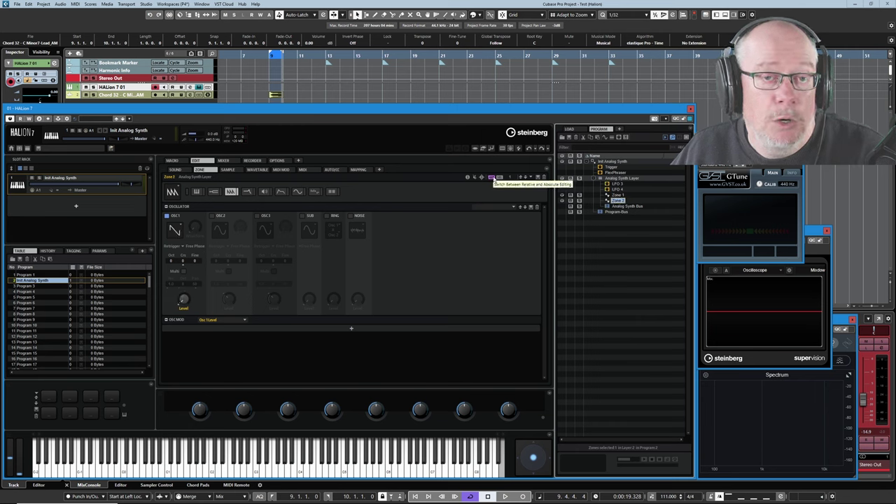
{"action": "left_click", "coordinate": [613, 178]}
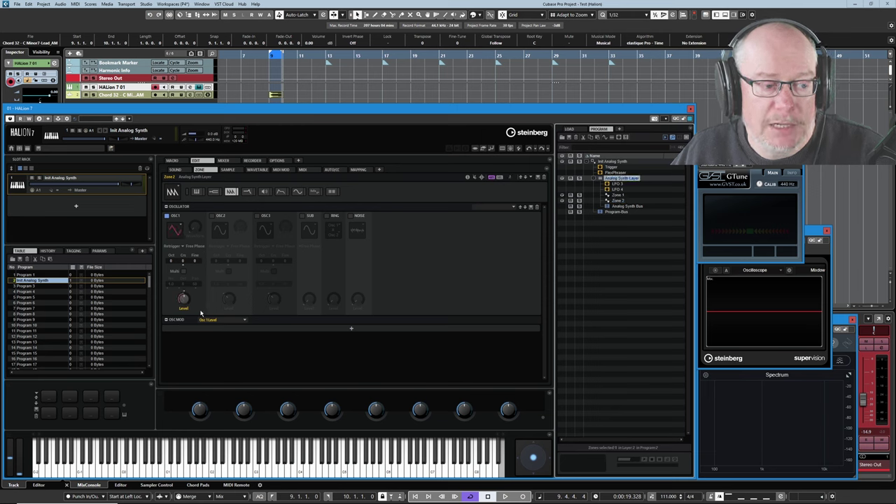
{"action": "left_click", "coordinate": [183, 299]}
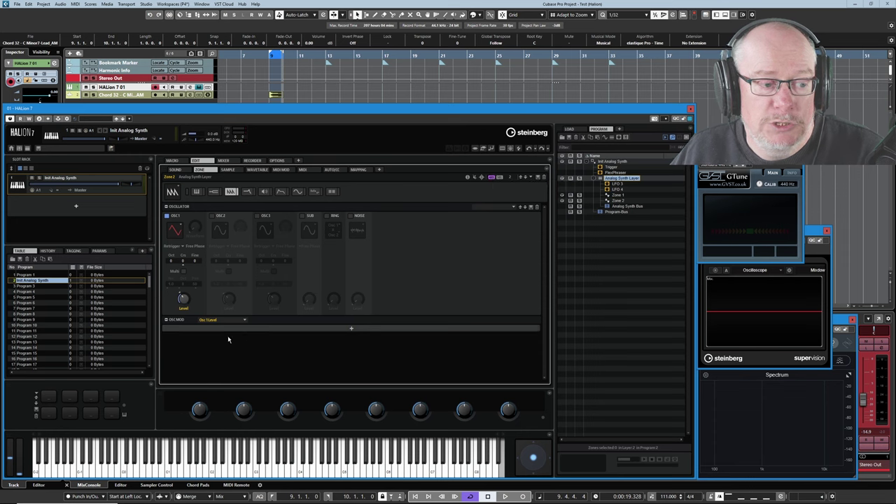
{"action": "left_click", "coordinate": [618, 195]}
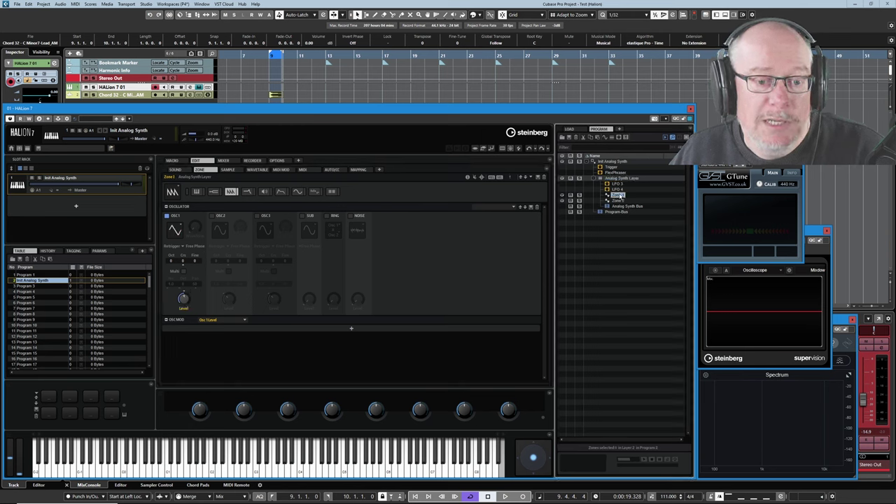
{"action": "left_click", "coordinate": [184, 298]}
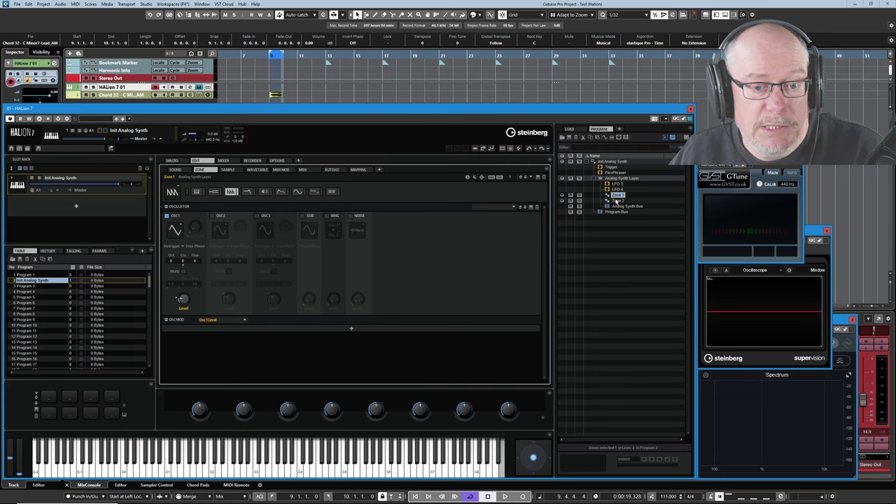
{"action": "left_click", "coordinate": [619, 201]}
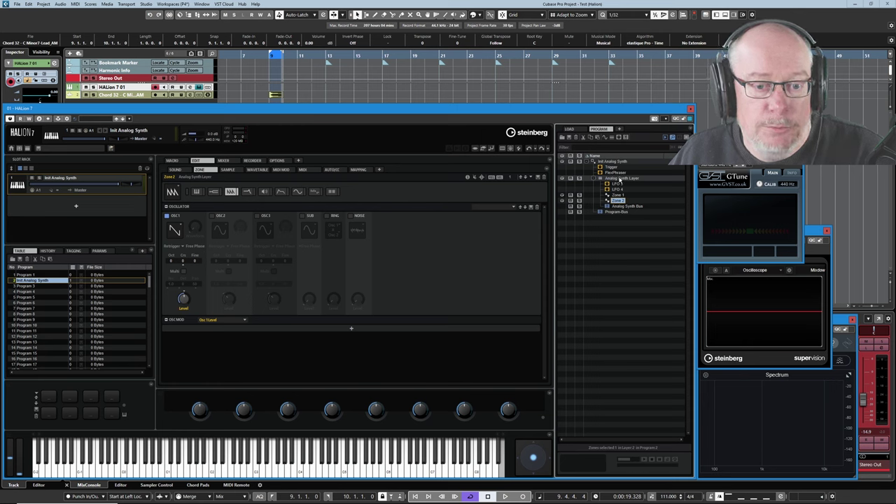
{"action": "left_click", "coordinate": [619, 179]}
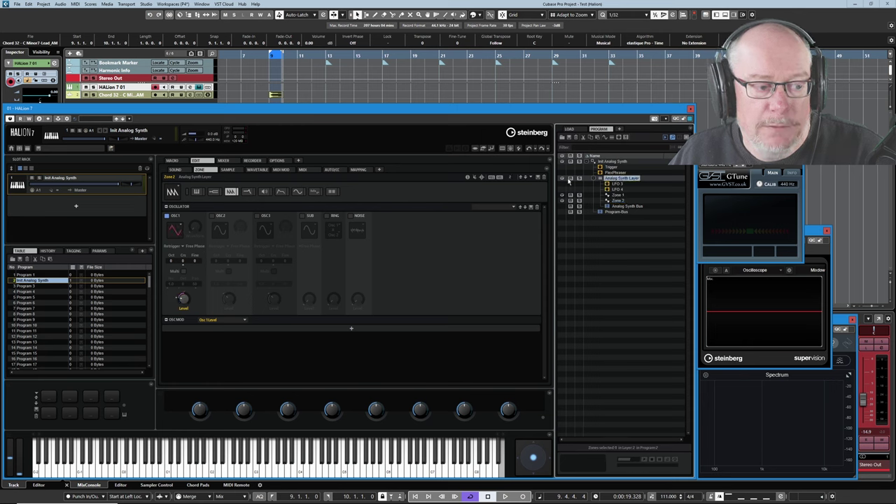
{"action": "left_click", "coordinate": [181, 296]}
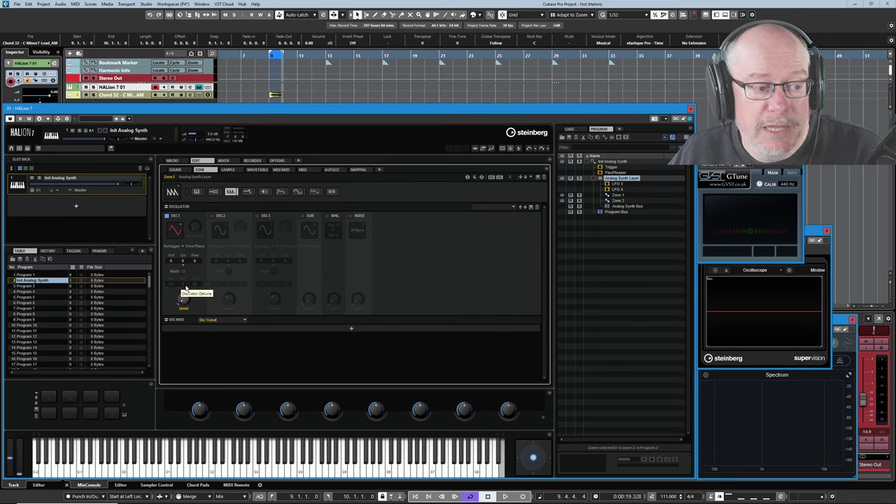
{"action": "left_click", "coordinate": [619, 195]}
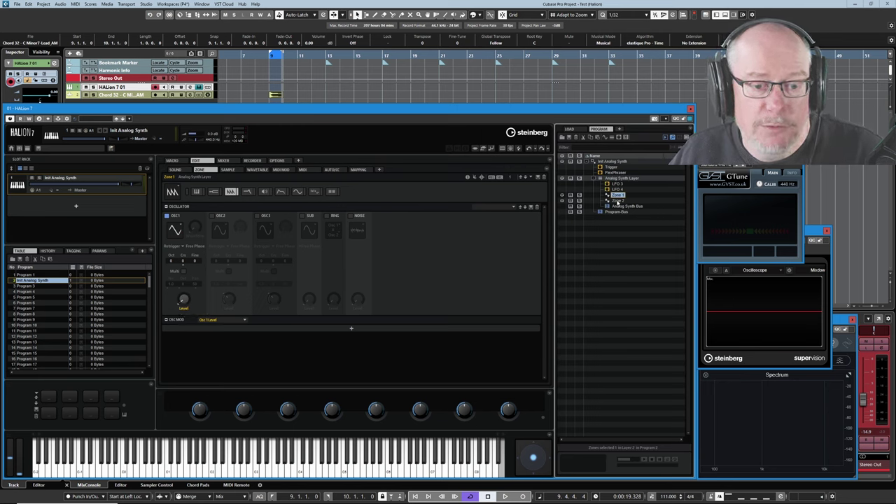
{"action": "left_click", "coordinate": [617, 201]}
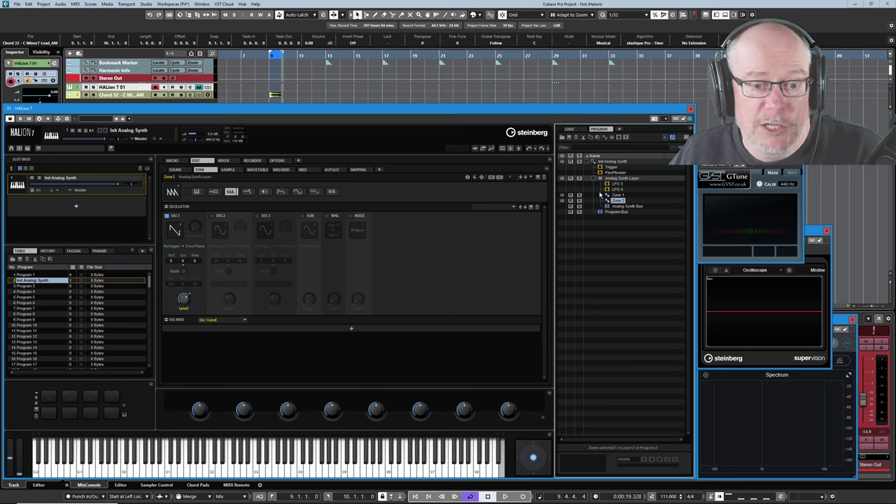
{"action": "left_click", "coordinate": [620, 179]}
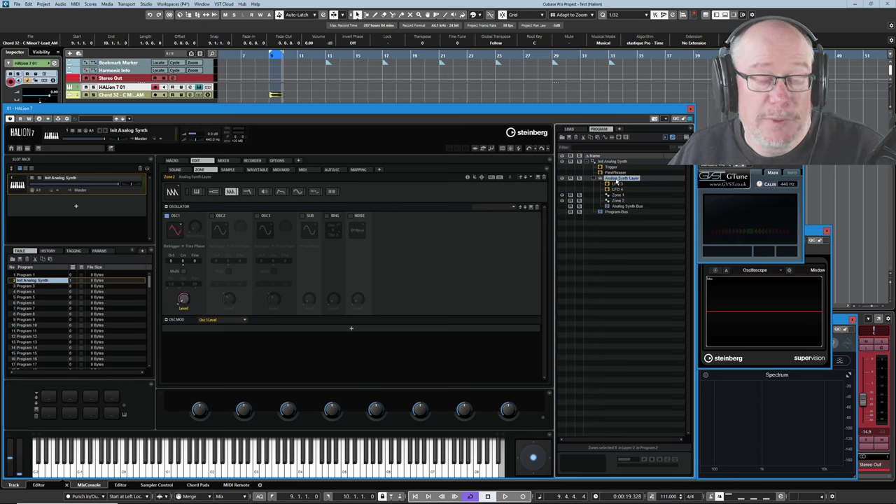
- Turn down Oscillator 1's level across the Analog Synth Layer
{"action": "left_click", "coordinate": [181, 298]}
{"action": "left_click_drag", "start_coordinate": [181, 298], "coordinate": [184, 308]}
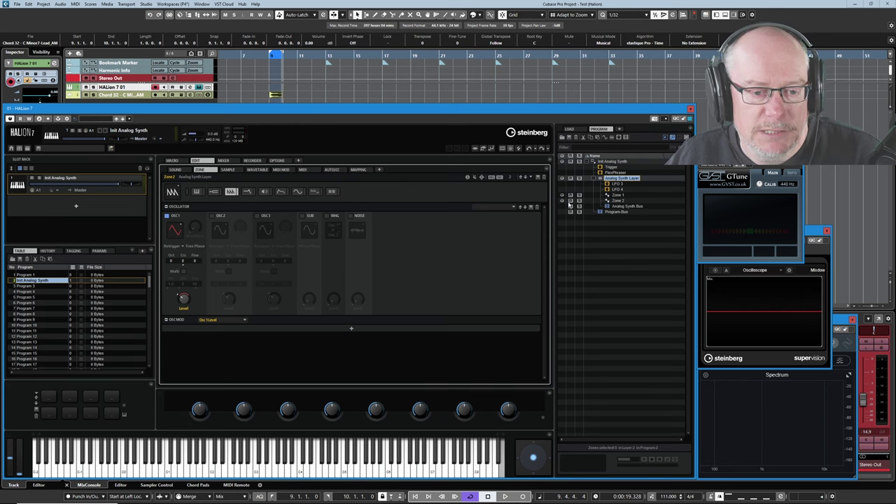
- Select Zone 2 and add its Filter section to the editor view
{"action": "left_click", "coordinate": [570, 198]}
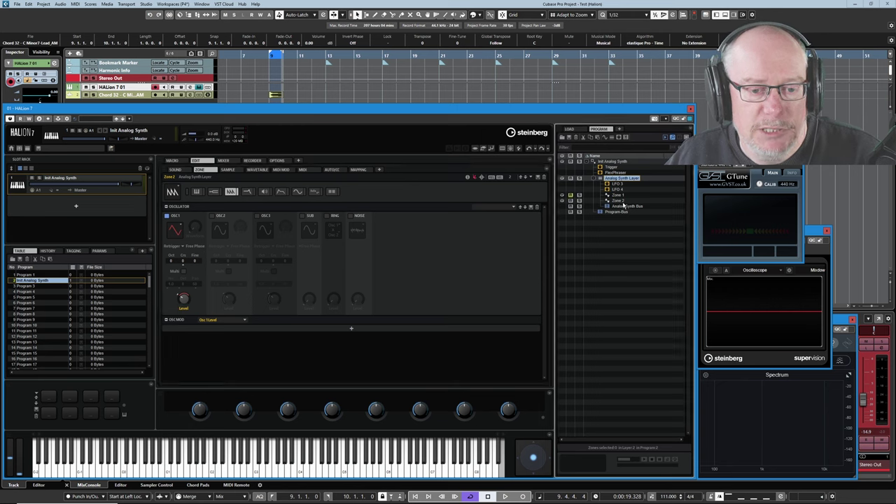
{"action": "left_click", "coordinate": [621, 201]}
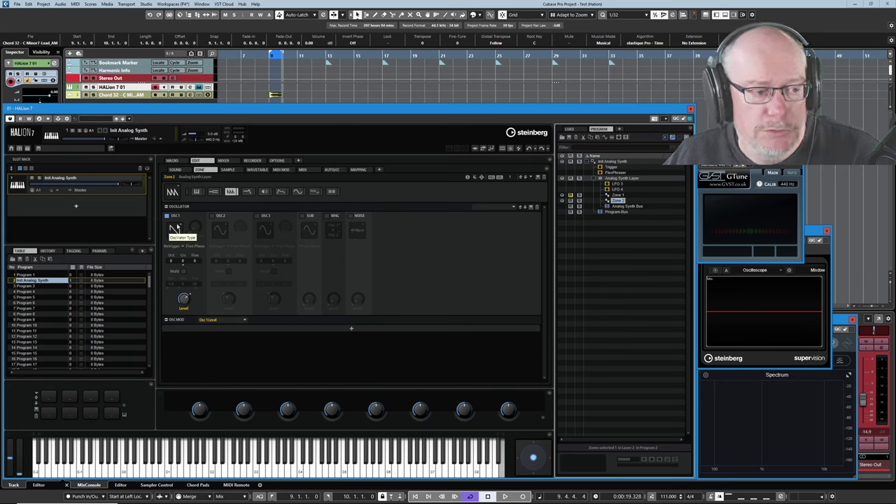
{"action": "left_click", "coordinate": [210, 210]}
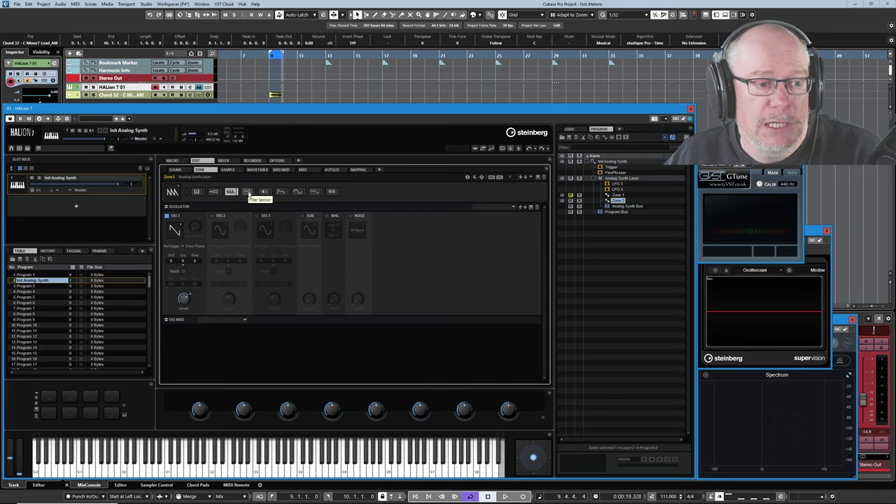
{"action": "left_click", "coordinate": [247, 194]}
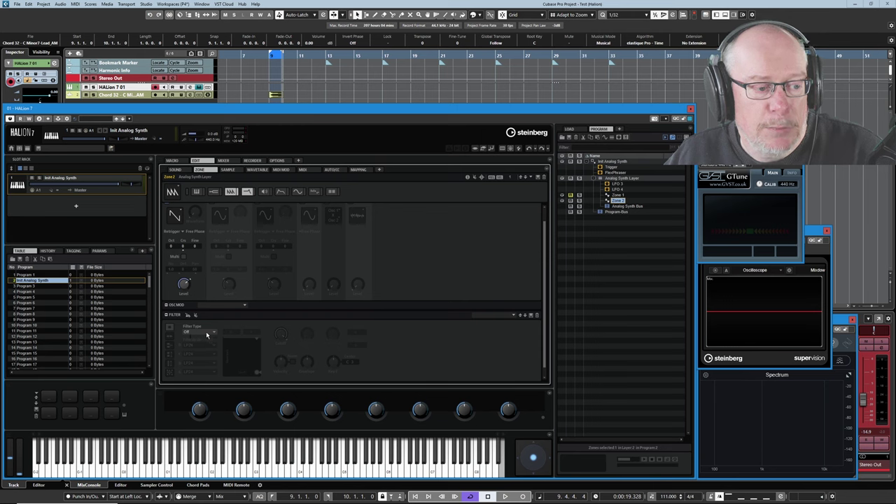
- Set Zone 2's filter type to Classic and lower the cutoff to about 348 Hz
{"action": "left_click", "coordinate": [207, 334]}
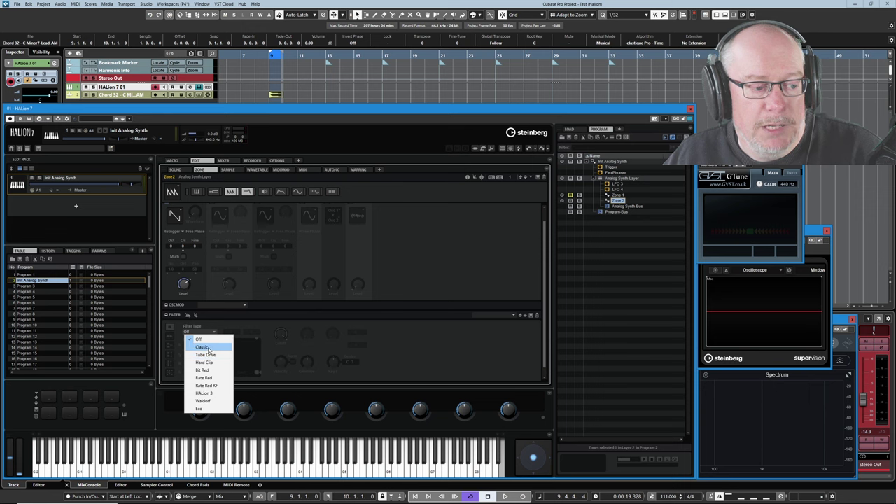
{"action": "left_click", "coordinate": [202, 347]}
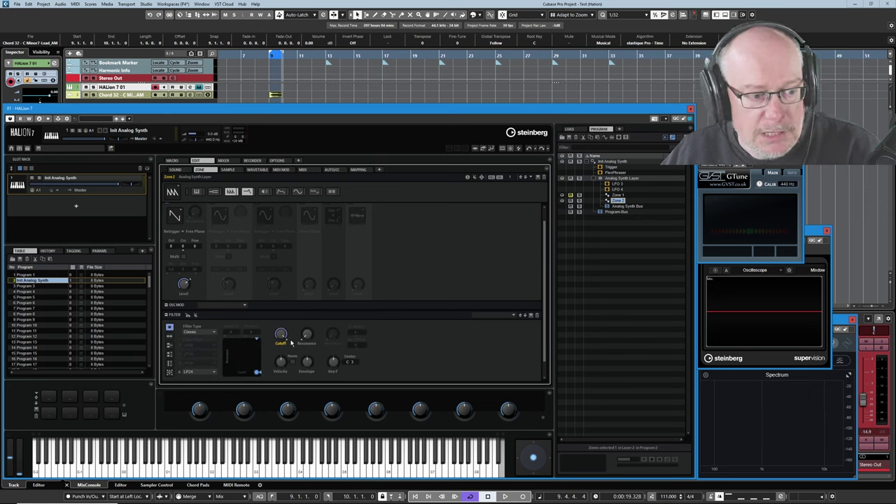
{"action": "left_click_drag", "start_coordinate": [291, 342], "coordinate": [281, 365]}
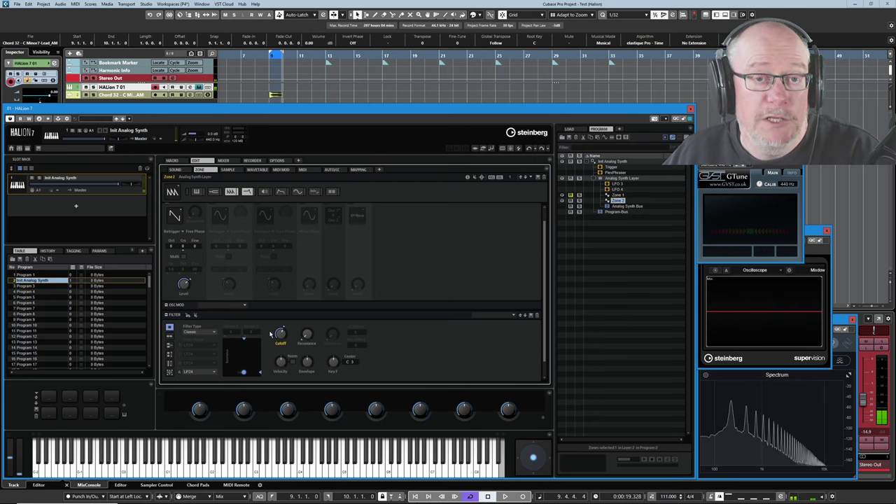
{"action": "left_click", "coordinate": [280, 332]}
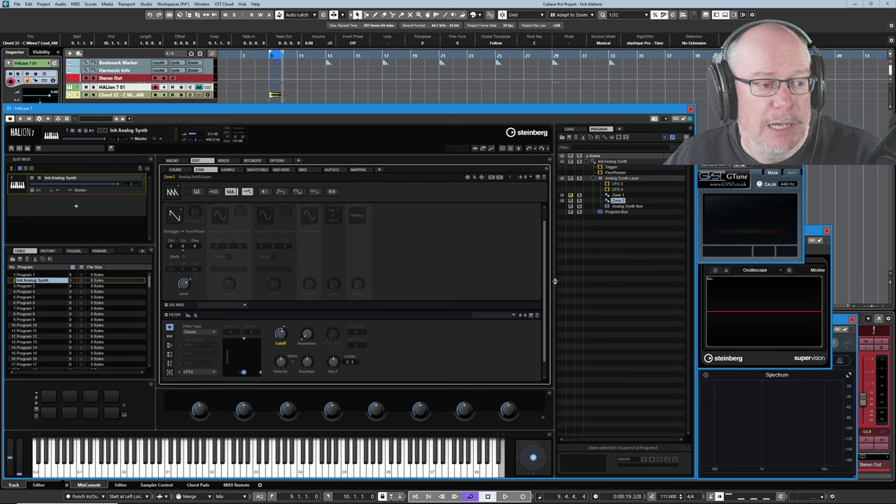
{"action": "scroll", "coordinate": [546, 268], "scroll_direction": "up", "scroll_amount": 1}
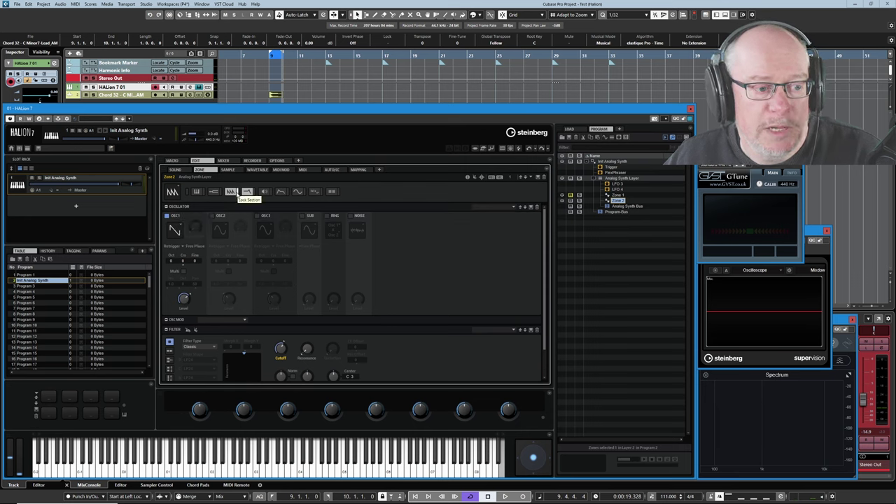
{"action": "left_click", "coordinate": [231, 192]}
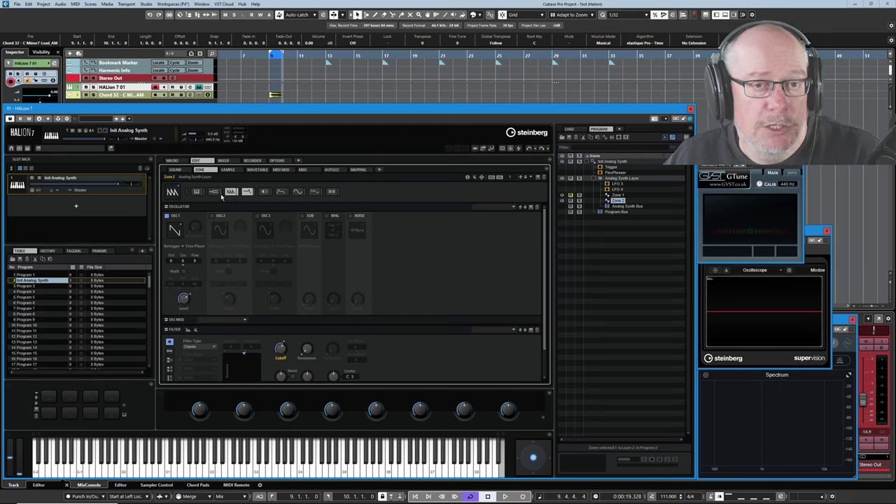
- Show the amp envelope and stretch its attack to about 416 ms
{"action": "left_click", "coordinate": [280, 192]}
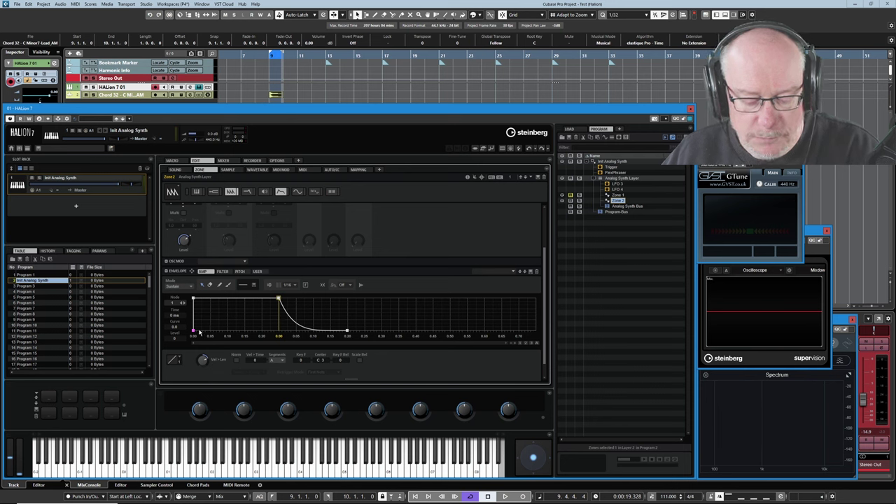
{"action": "mouse_move", "coordinate": [193, 300]}
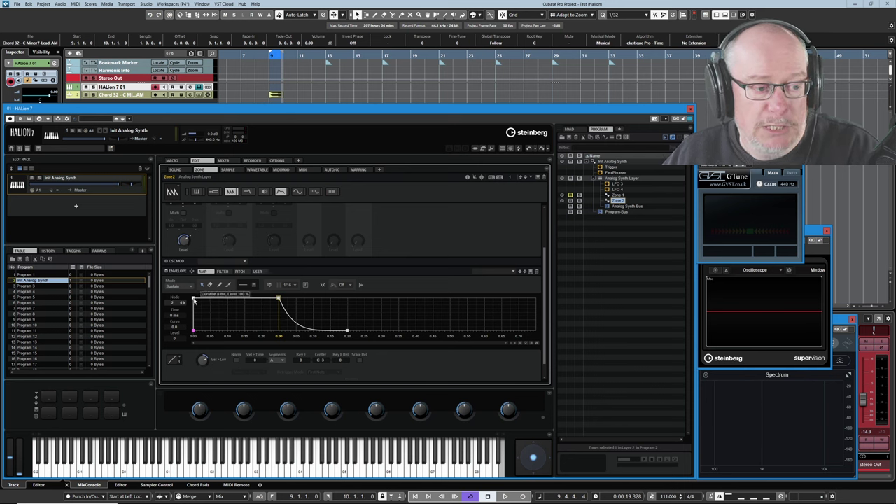
{"action": "left_click_drag", "start_coordinate": [194, 299], "coordinate": [216, 299]}
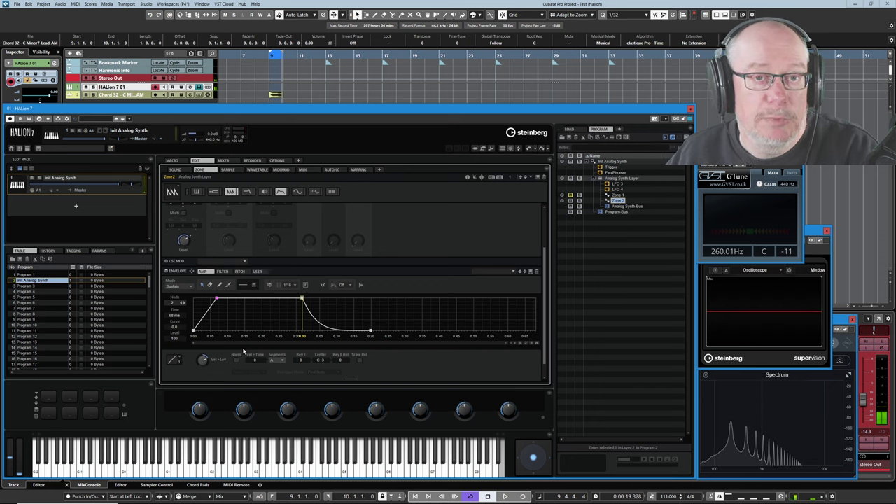
{"action": "left_click_drag", "start_coordinate": [216, 299], "coordinate": [334, 299]}
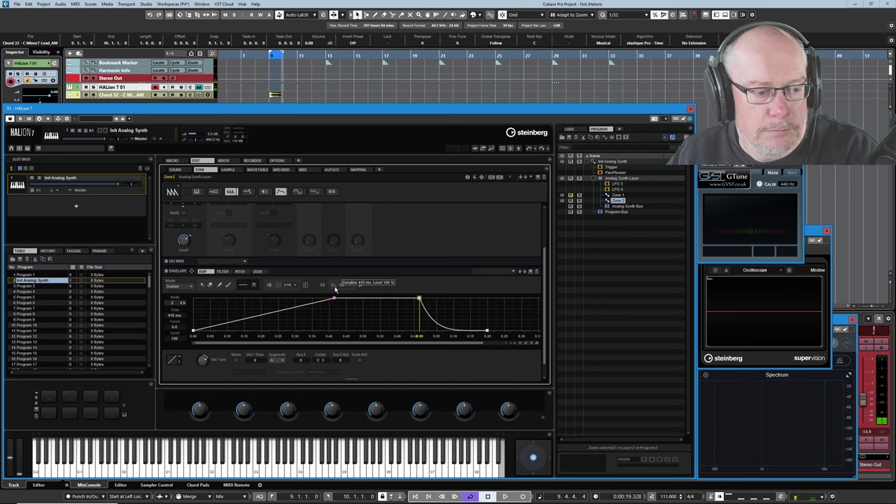
- Toggle the LFO, Filter, Step Mod and Pitch section buttons to preview each section
{"action": "left_click", "coordinate": [287, 194]}
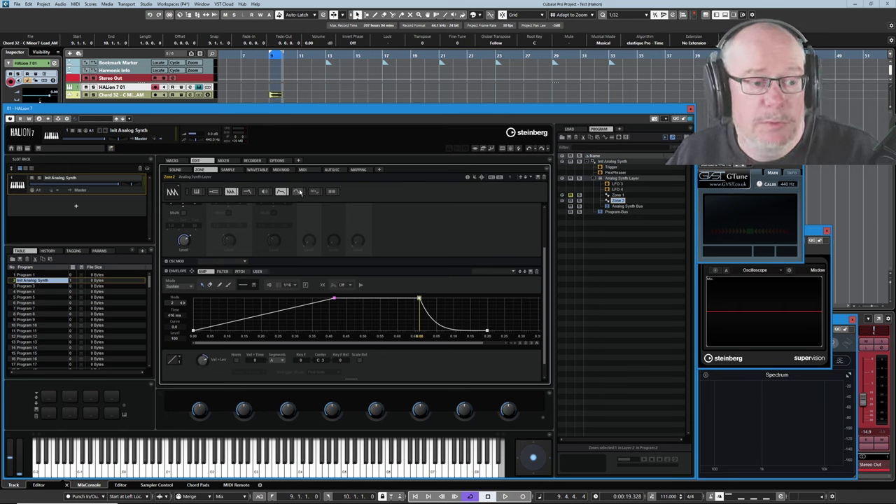
{"action": "left_click", "coordinate": [298, 191]}
{"action": "left_click", "coordinate": [264, 192]}
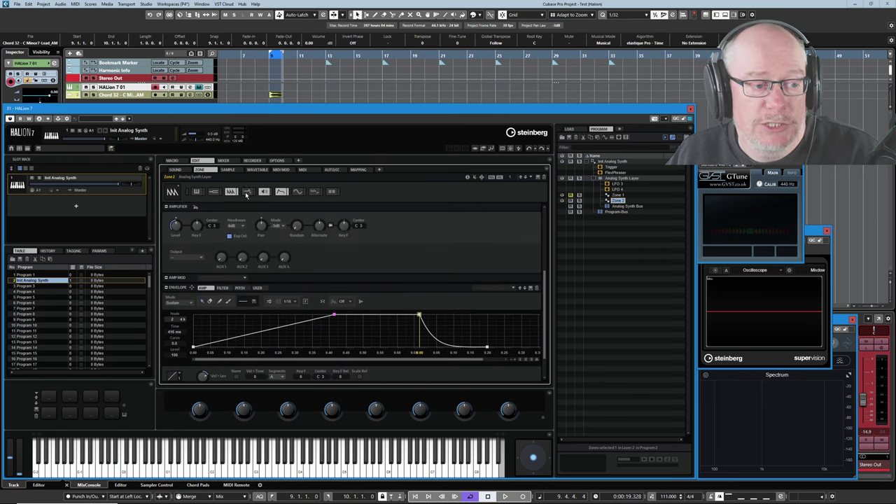
{"action": "left_click", "coordinate": [265, 191]}
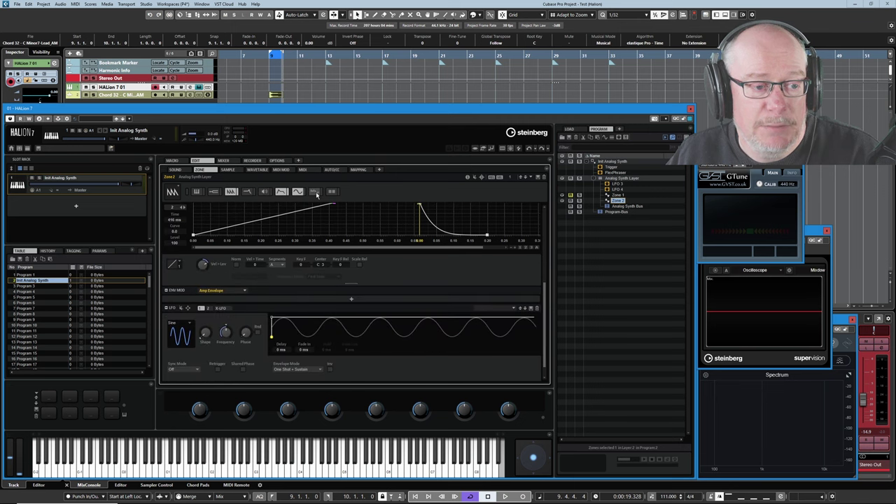
{"action": "left_click", "coordinate": [314, 191]}
{"action": "left_click", "coordinate": [332, 191]}
{"action": "left_click", "coordinate": [298, 191]}
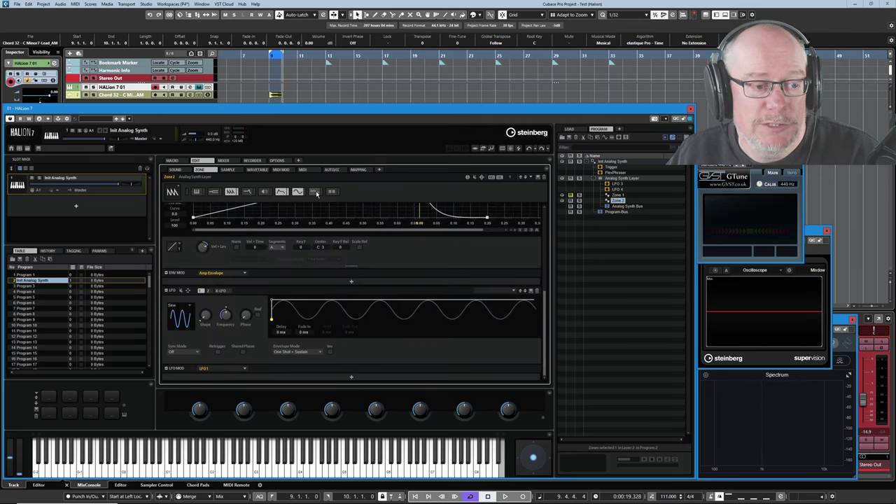
{"action": "left_click", "coordinate": [314, 191]}
{"action": "left_click", "coordinate": [264, 192]}
{"action": "left_click", "coordinate": [247, 192]}
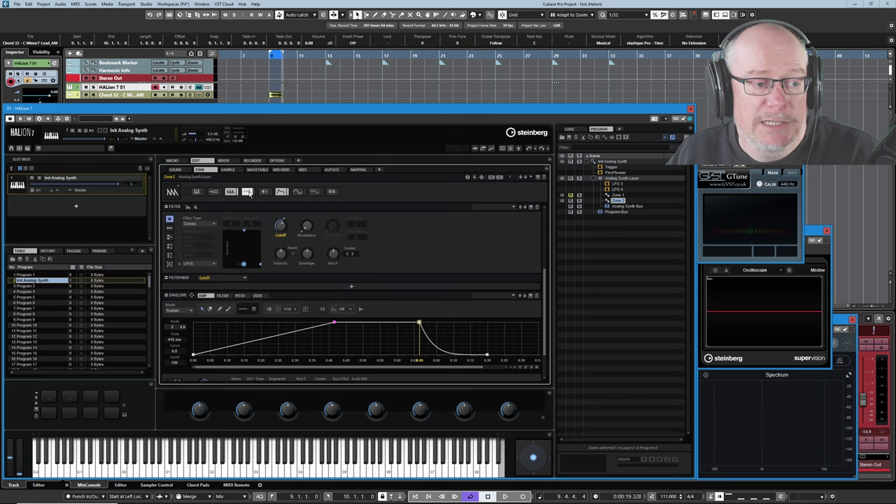
{"action": "left_click", "coordinate": [217, 192]}
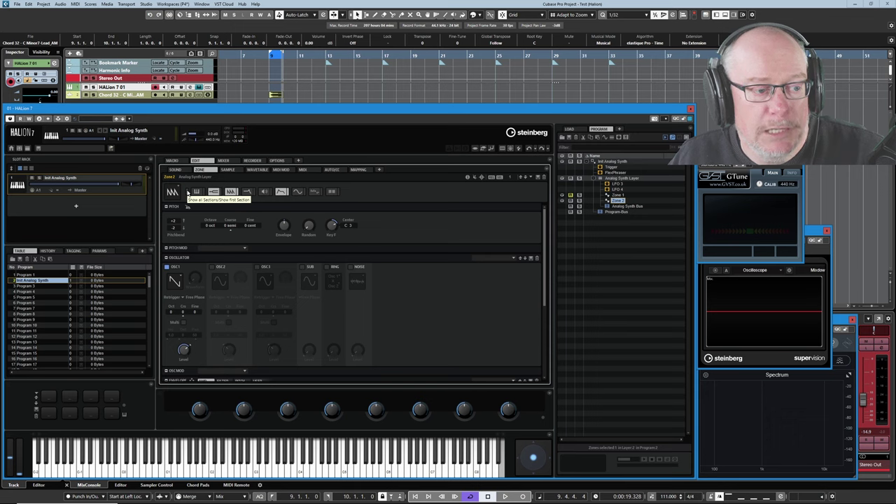
- Switch between Pitch and Voice Control views, ending with only Voice Control shown
{"action": "left_click", "coordinate": [187, 192]}
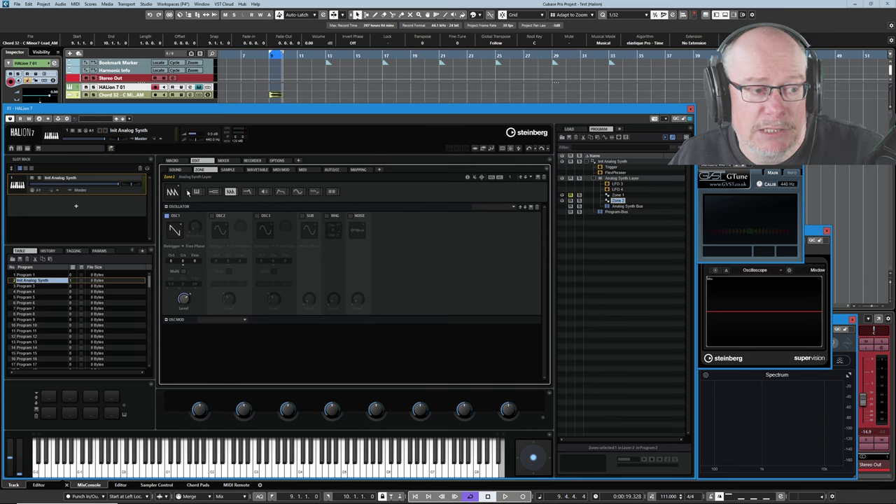
{"action": "left_click", "coordinate": [187, 192]}
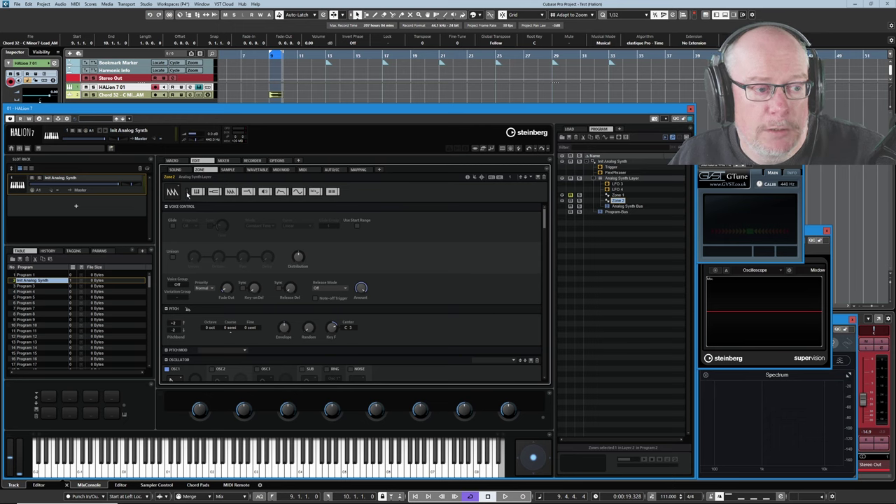
{"action": "left_click", "coordinate": [188, 194]}
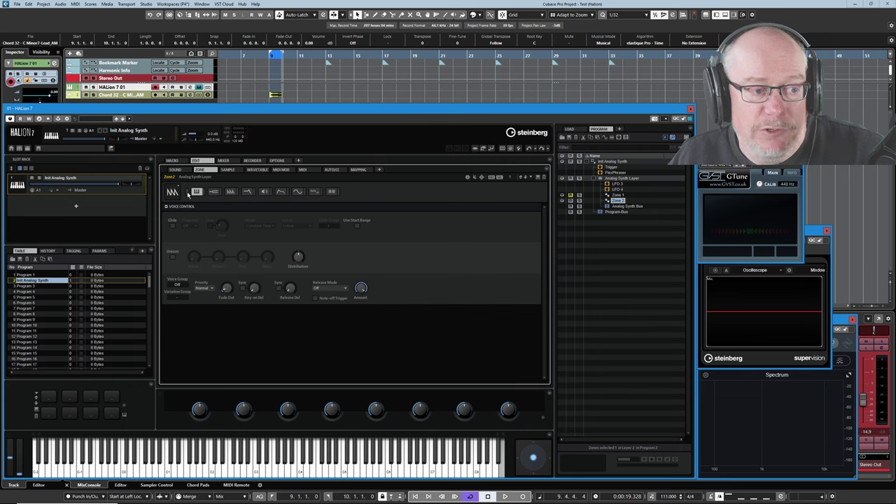
{"action": "left_click", "coordinate": [187, 194]}
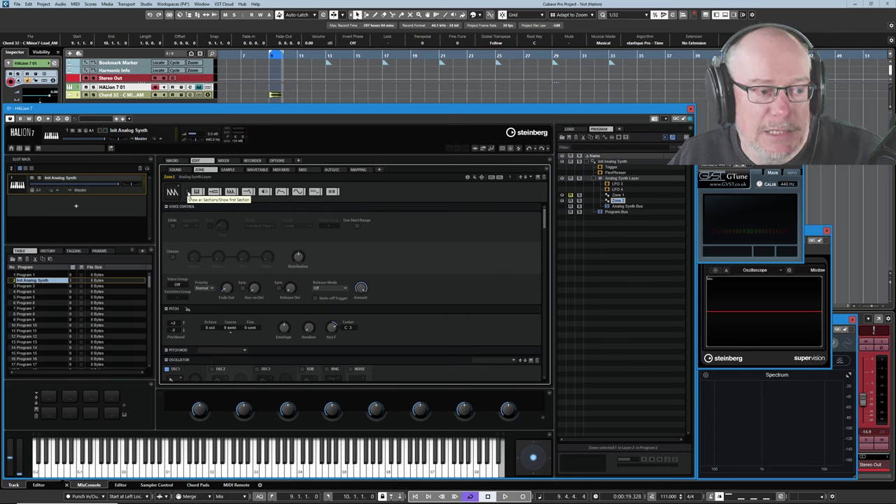
{"action": "left_click", "coordinate": [188, 192]}
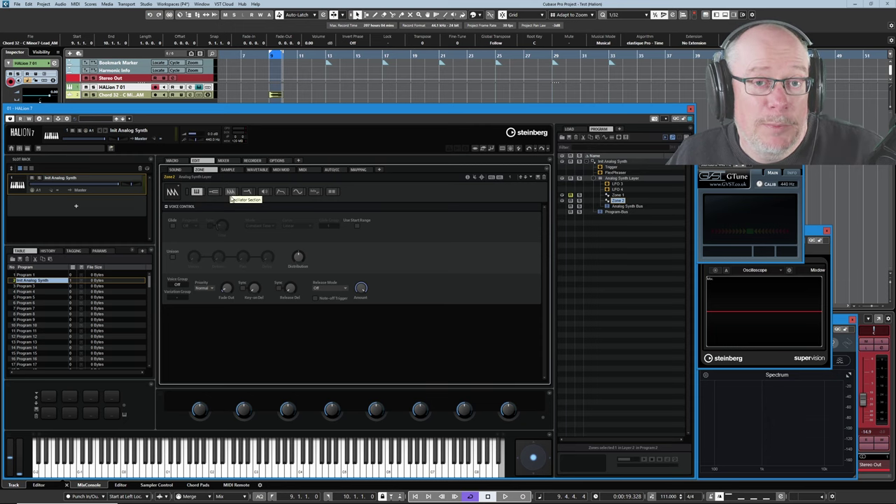
- Switch the Zone 2 editor to show only the Oscillator section with its Osc Mod row
{"action": "left_click", "coordinate": [231, 192]}
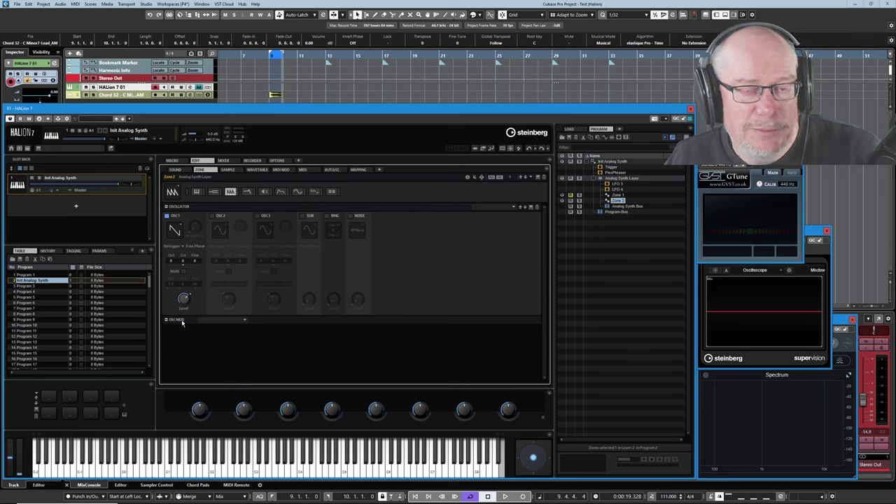
- Route LFO 1 to Osc 1 Pitch at depth 8.58, then collapse the Oscillator section
{"action": "left_click", "coordinate": [245, 321]}
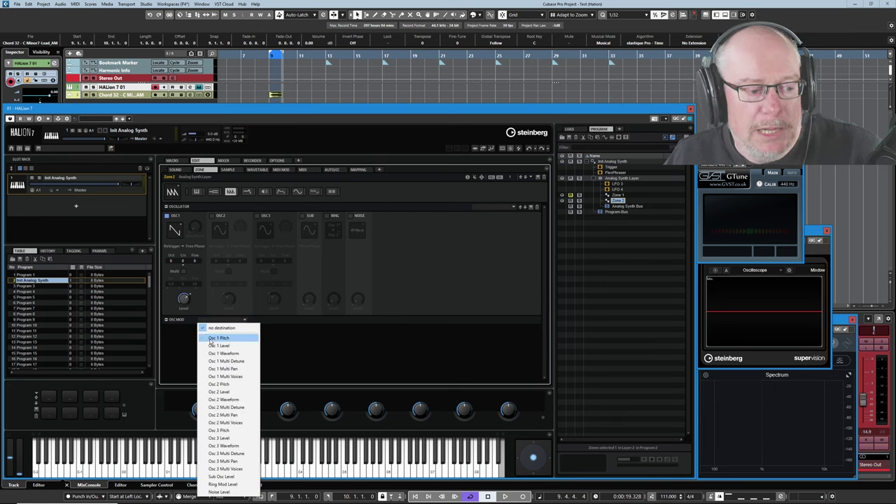
{"action": "left_click", "coordinate": [224, 339]}
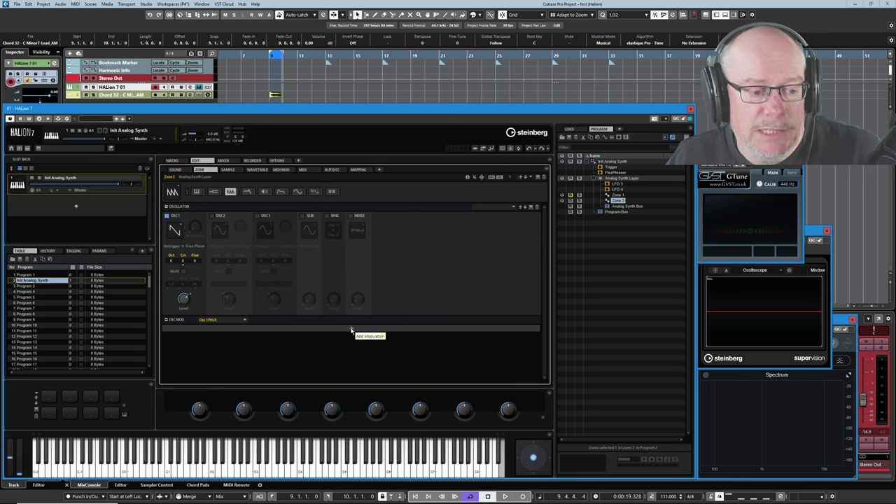
{"action": "left_click", "coordinate": [351, 330]}
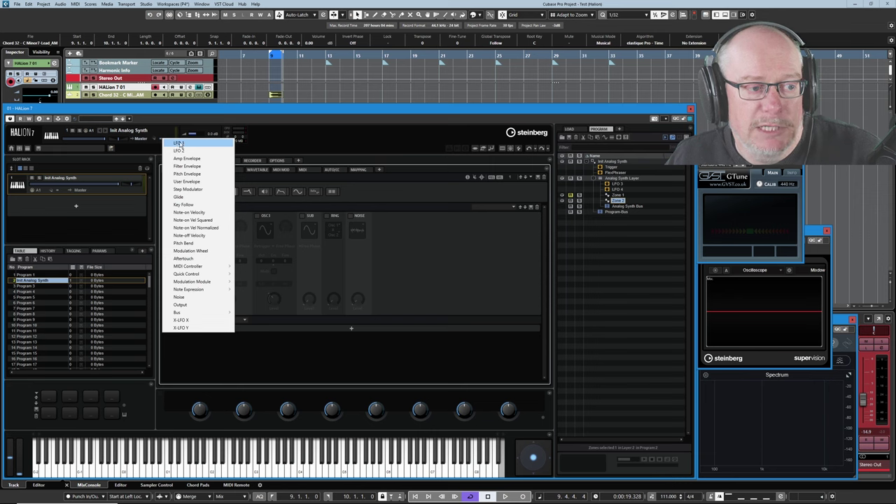
{"action": "left_click", "coordinate": [178, 144]}
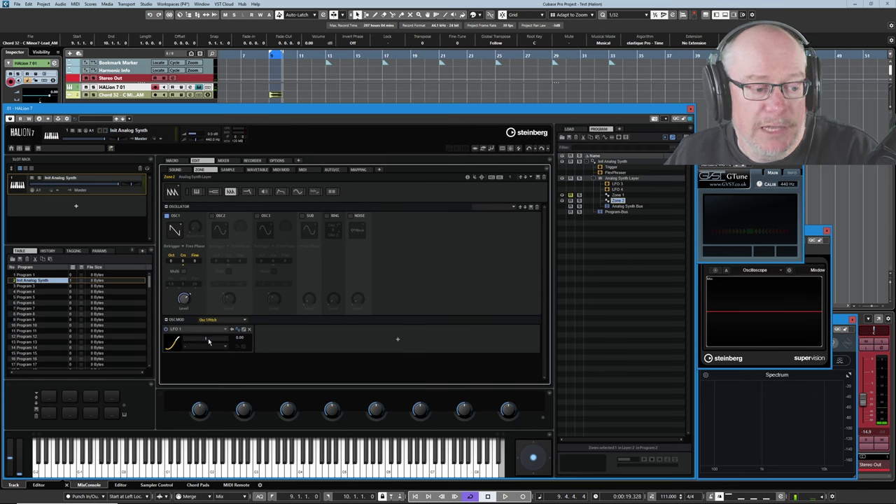
{"action": "mouse_move", "coordinate": [208, 341]}
{"action": "left_mouse_down"}
{"action": "mouse_move", "coordinate": [225, 348]}
{"action": "mouse_move", "coordinate": [215, 341]}
{"action": "left_mouse_up"}
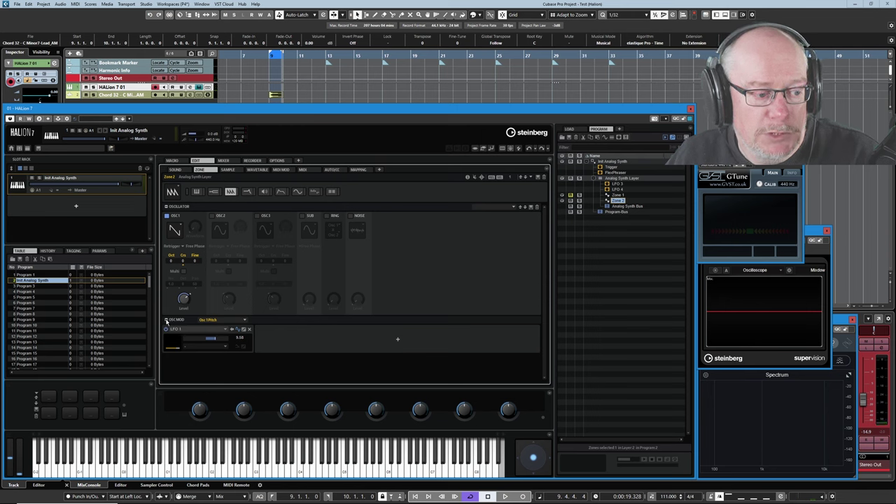
{"action": "left_click_drag", "start_coordinate": [168, 322], "coordinate": [172, 238]}
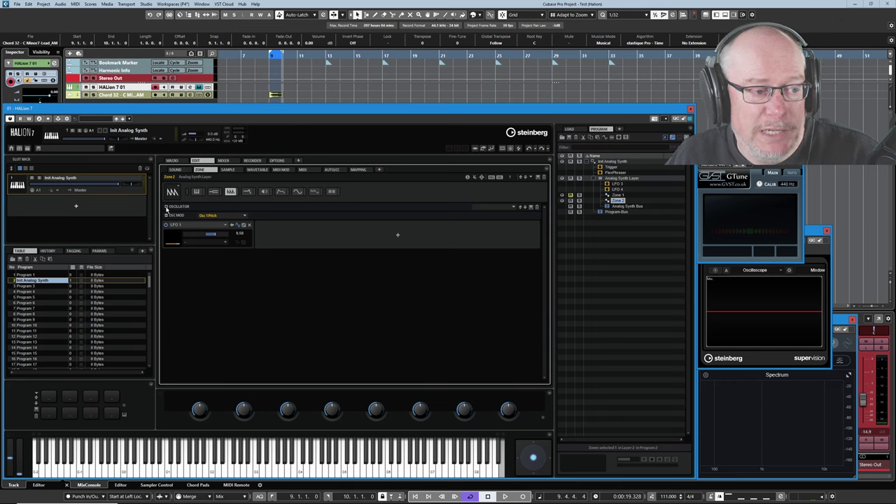
- Re-expand the Oscillator section and turn on the Filter and Amplifier sections
{"action": "left_click", "coordinate": [167, 206]}
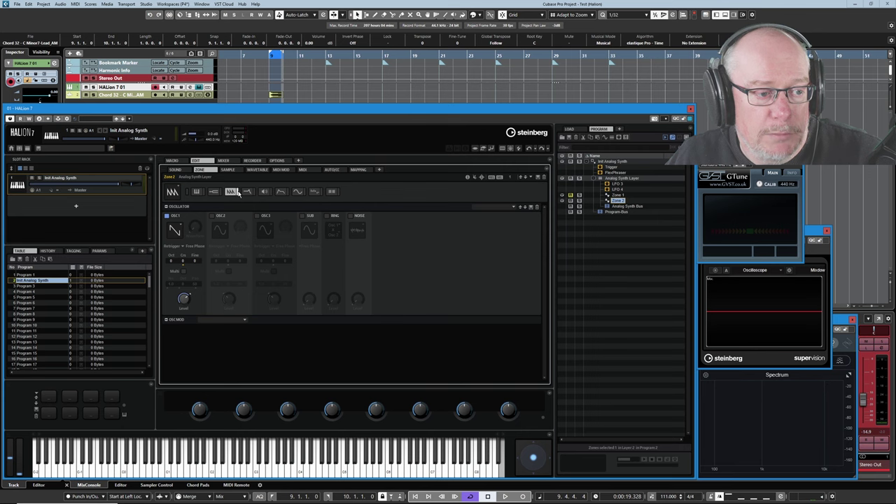
{"action": "left_click", "coordinate": [247, 191]}
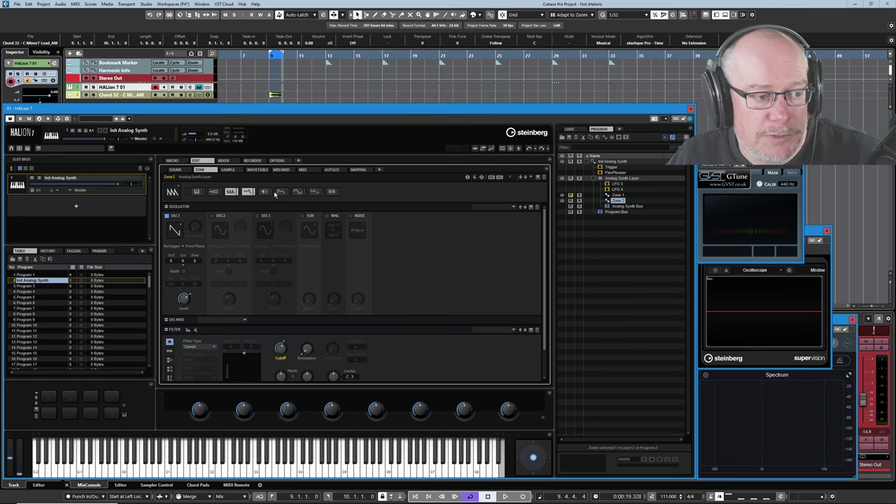
{"action": "left_click", "coordinate": [265, 192]}
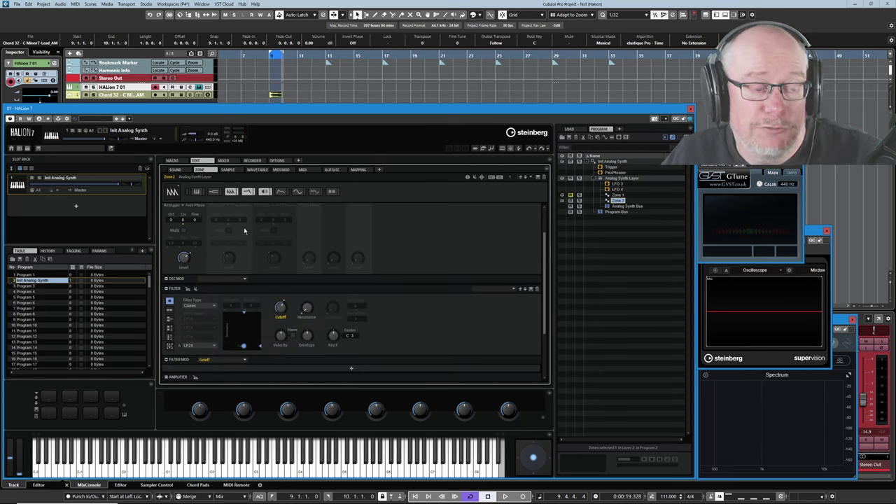
{"action": "scroll", "coordinate": [180, 260], "scroll_direction": "up", "scroll_amount": 2}
{"action": "scroll", "coordinate": [210, 289], "scroll_direction": "down", "scroll_amount": 3}
{"action": "scroll", "coordinate": [210, 263], "scroll_direction": "up", "scroll_amount": 3}
{"action": "scroll", "coordinate": [210, 263], "scroll_direction": "down", "scroll_amount": 3}
{"action": "scroll", "coordinate": [206, 269], "scroll_direction": "up", "scroll_amount": 2}
{"action": "scroll", "coordinate": [203, 276], "scroll_direction": "down", "scroll_amount": 2}
{"action": "scroll", "coordinate": [200, 282], "scroll_direction": "up", "scroll_amount": 2}
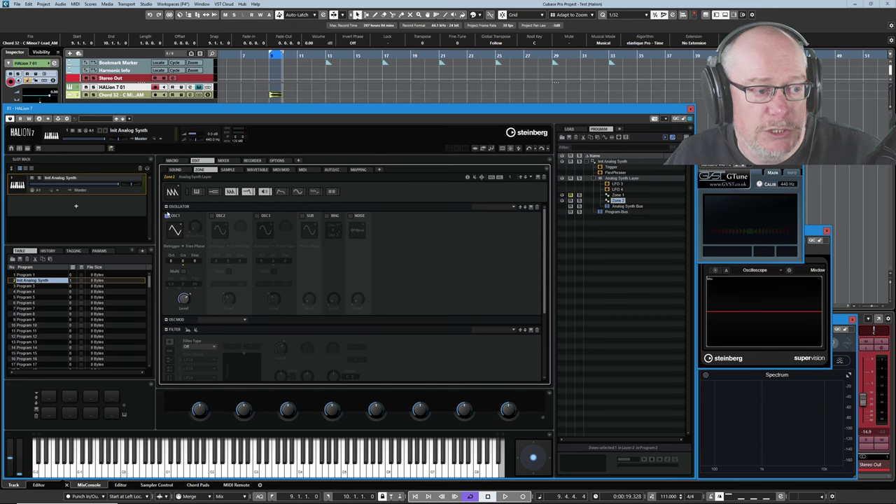
- Toggle the Filter, Amplifier and Oscillator sections open and closed, ending with Oscillator expanded
{"action": "left_click", "coordinate": [166, 207], "text": "ctrl"}
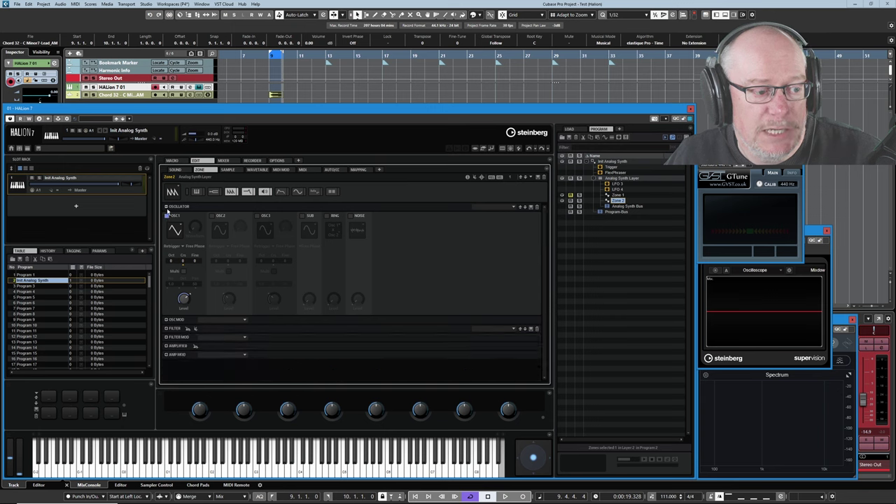
{"action": "left_click", "coordinate": [166, 207]}
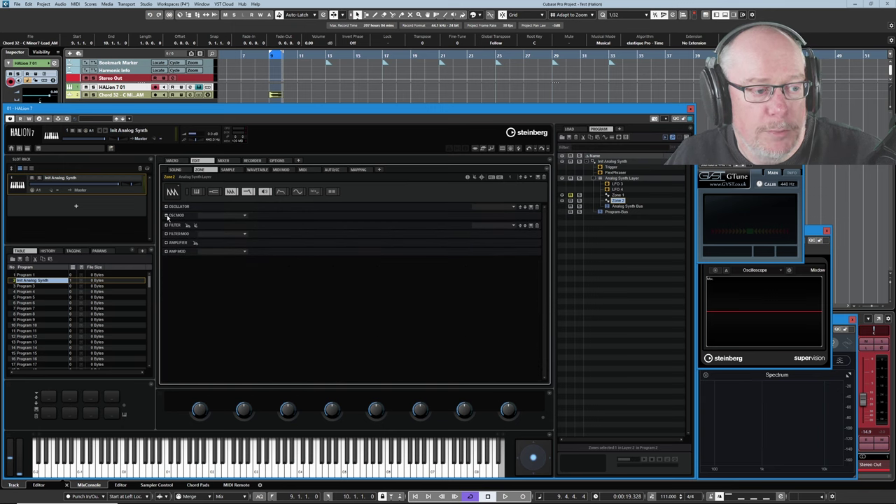
{"action": "left_click", "coordinate": [166, 225]}
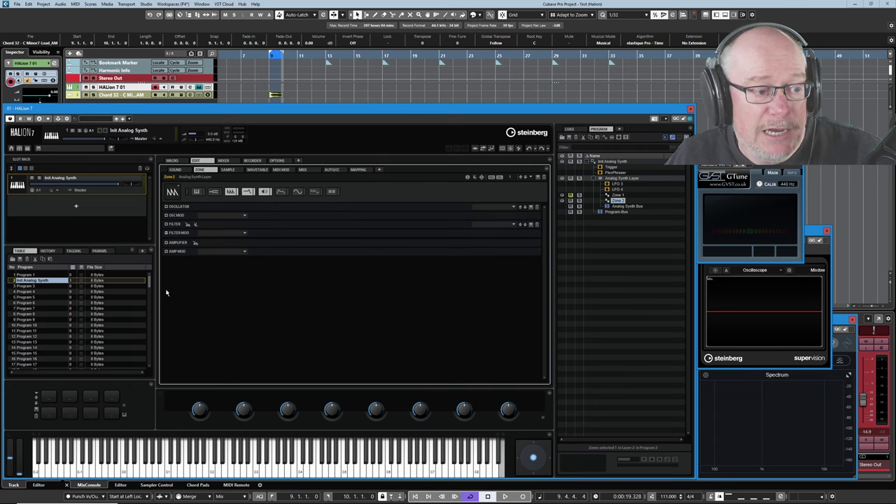
{"action": "left_click", "coordinate": [167, 243]}
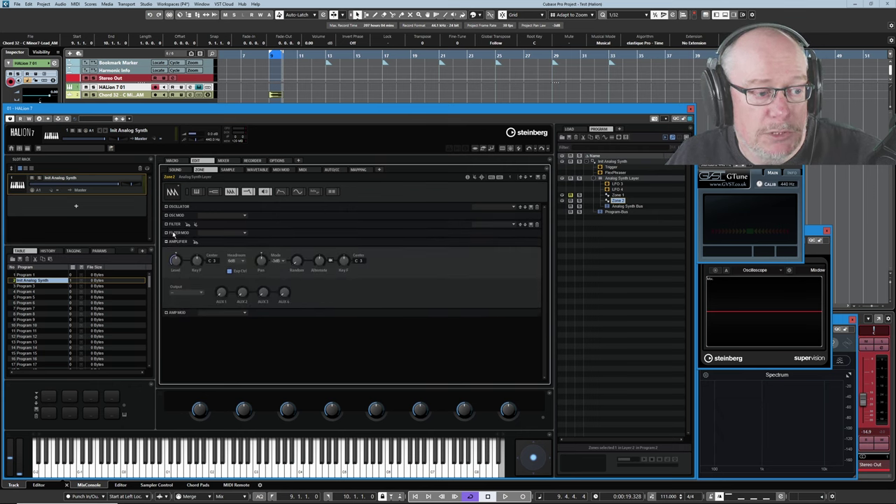
{"action": "left_click", "coordinate": [167, 225]}
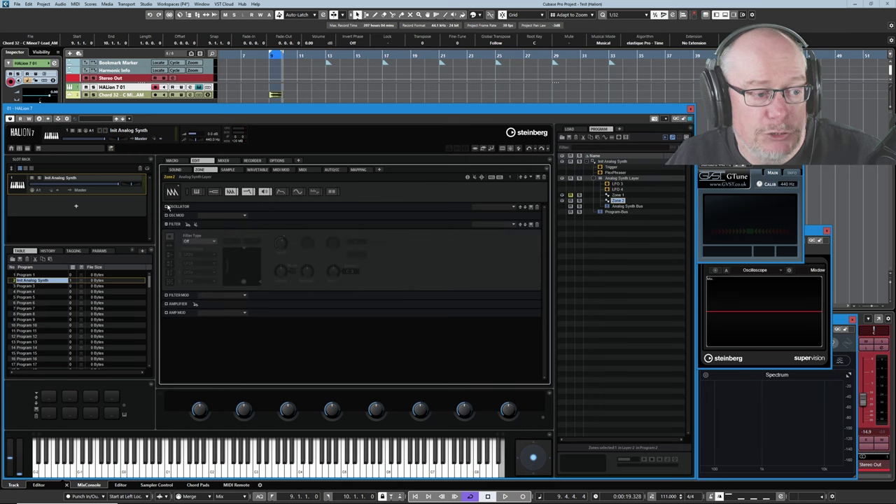
{"action": "left_click", "coordinate": [168, 208]}
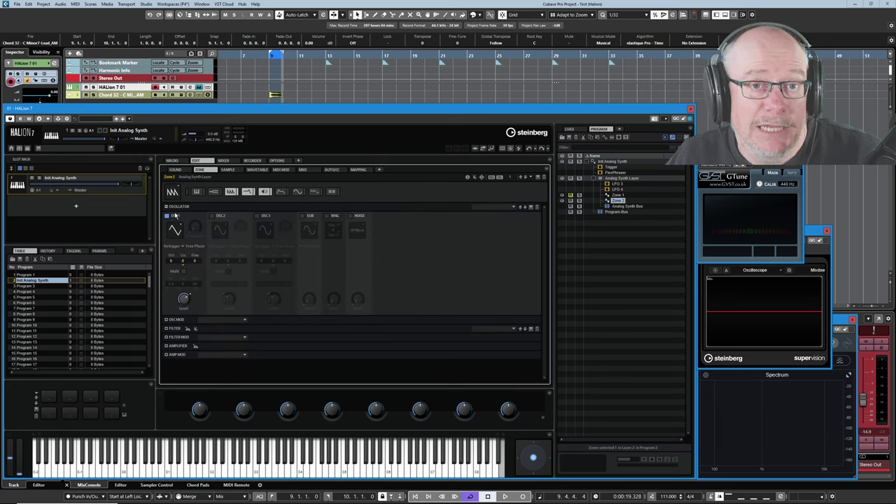
{"action": "left_click", "coordinate": [166, 207]}
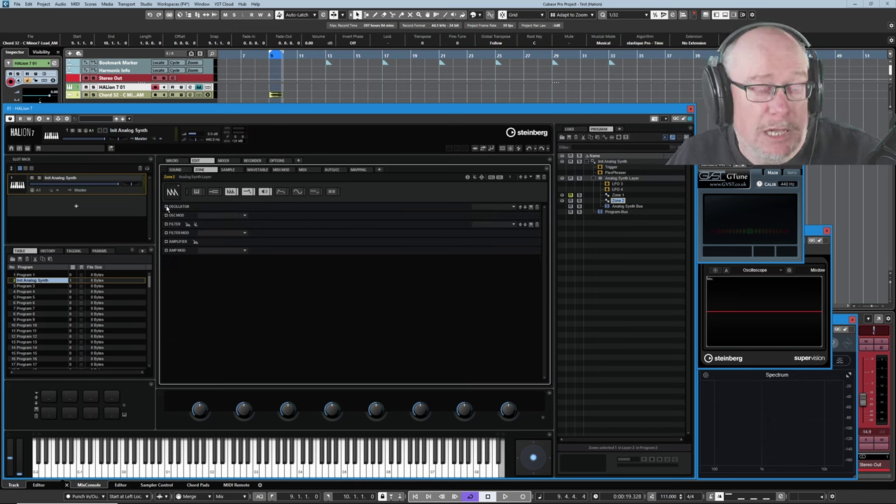
{"action": "left_click", "coordinate": [166, 207]}
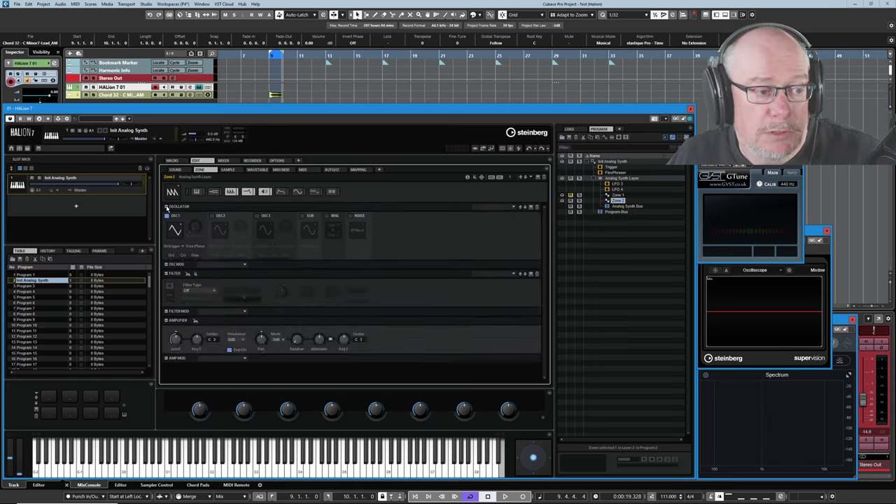
- Collapse all sections, Oscillator through Amp Mod, down to their headers
{"action": "scroll", "coordinate": [231, 281], "scroll_direction": "down", "scroll_amount": 2}
{"action": "scroll", "coordinate": [217, 285], "scroll_direction": "up", "scroll_amount": 2}
{"action": "scroll", "coordinate": [214, 288], "scroll_direction": "down", "scroll_amount": 2}
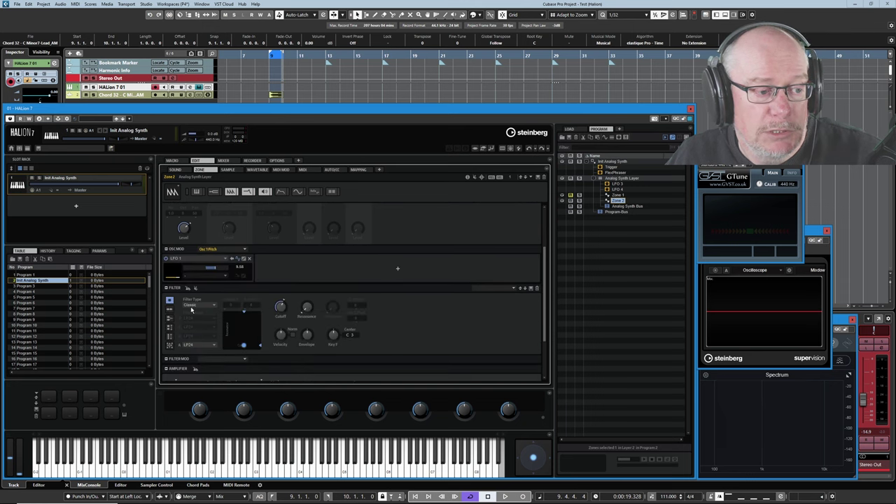
{"action": "scroll", "coordinate": [191, 308], "scroll_direction": "up", "scroll_amount": 2}
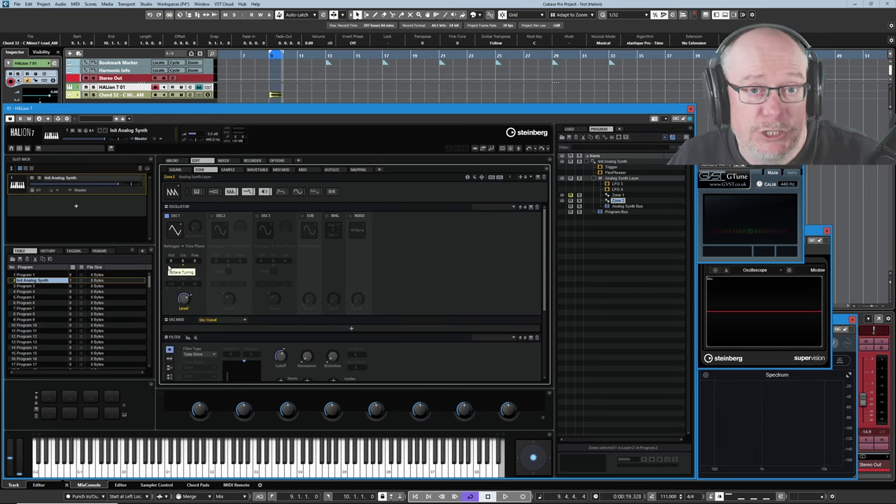
{"action": "left_click", "coordinate": [165, 207], "text": "ctrl"}
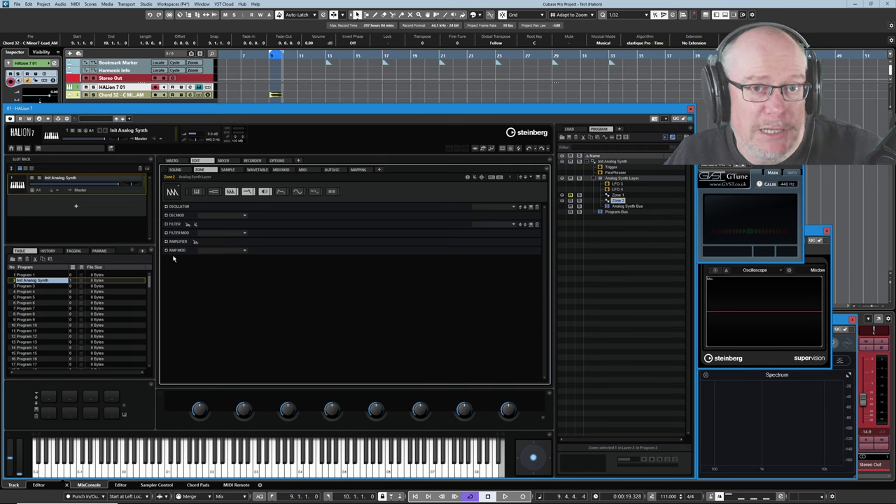
{"action": "left_click", "coordinate": [167, 208]}
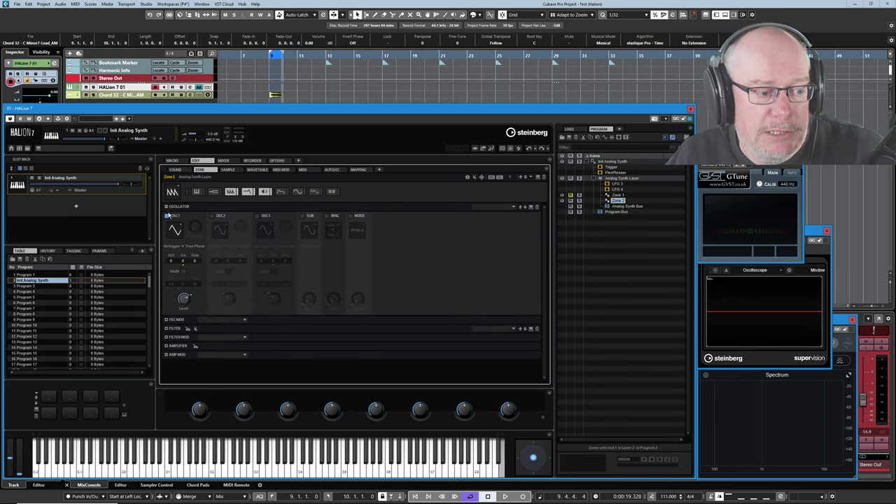
{"action": "left_click", "coordinate": [166, 328]}
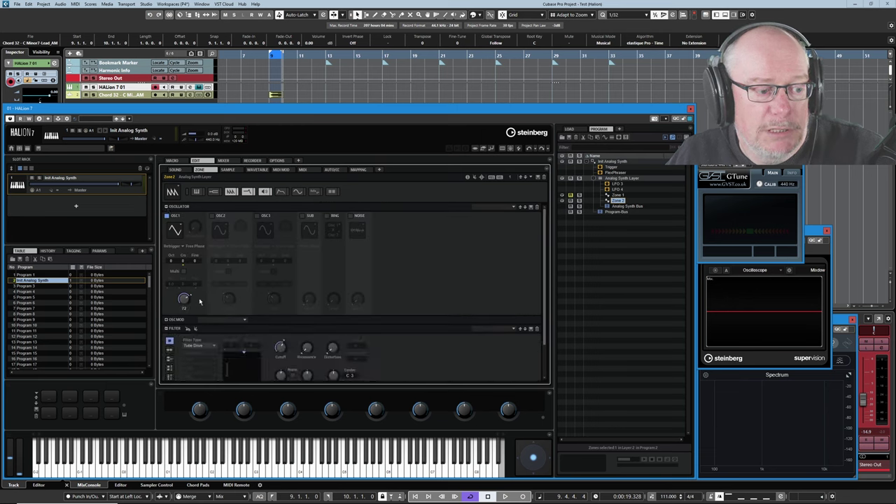
{"action": "scroll", "coordinate": [205, 301], "scroll_direction": "down", "scroll_amount": 1}
{"action": "scroll", "coordinate": [207, 298], "scroll_direction": "up", "scroll_amount": 1}
{"action": "scroll", "coordinate": [211, 287], "scroll_direction": "down", "scroll_amount": 1}
{"action": "scroll", "coordinate": [212, 283], "scroll_direction": "up", "scroll_amount": 1}
{"action": "scroll", "coordinate": [216, 252], "scroll_direction": "down", "scroll_amount": 1}
{"action": "scroll", "coordinate": [213, 278], "scroll_direction": "up", "scroll_amount": 1}
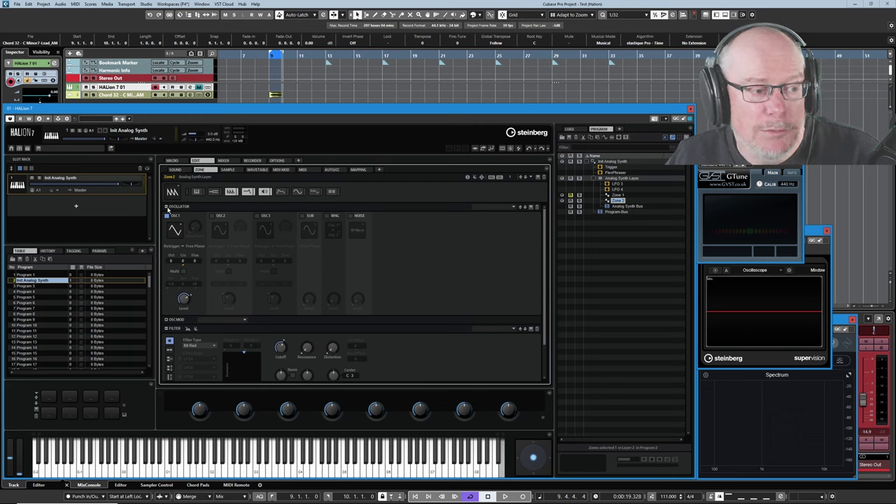
{"action": "left_click", "coordinate": [167, 208], "text": "ctrl"}
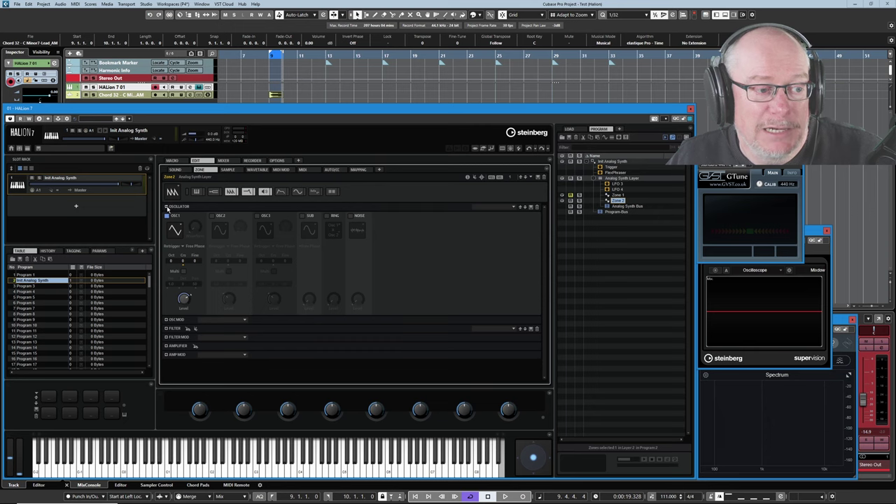
- Toggle the Oscillator section collapsed and expanded several times, leaving it expanded
{"action": "left_click", "coordinate": [166, 207]}
{"action": "left_click", "coordinate": [167, 207]}
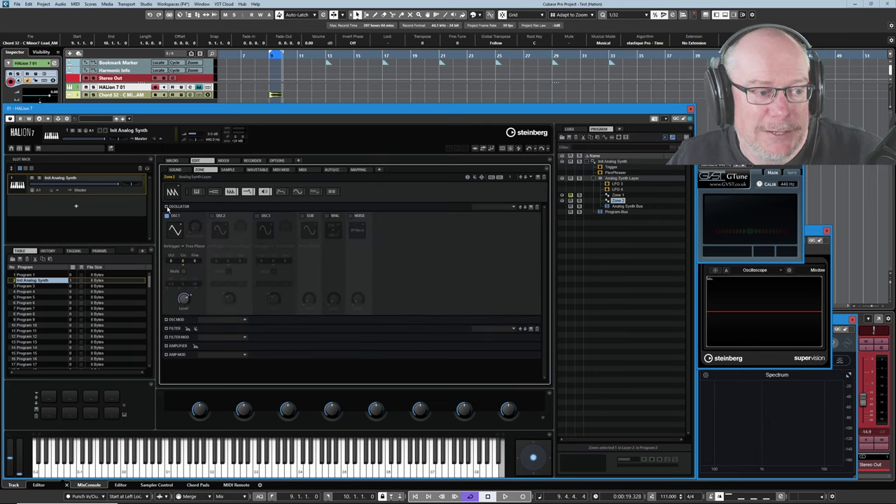
{"action": "left_click", "coordinate": [167, 207]}
{"action": "left_click", "coordinate": [167, 207]}
{"action": "left_click", "coordinate": [167, 207]}
{"action": "left_click", "coordinate": [167, 207]}
{"action": "left_click", "coordinate": [166, 207]}
{"action": "left_click", "coordinate": [166, 207]}
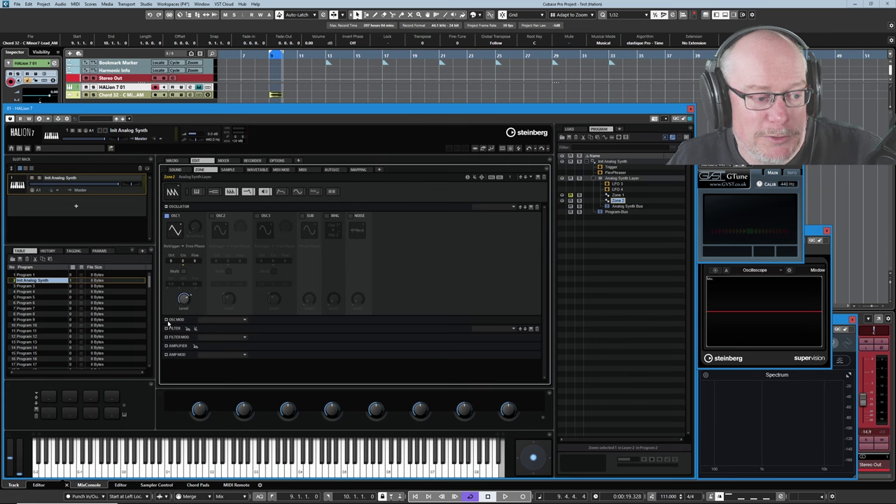
- Expand the Filter and Amplifier sections, keeping Osc Mod collapsed between them
{"action": "left_click", "coordinate": [166, 319], "text": "alt"}
{"action": "left_click", "coordinate": [166, 224]}
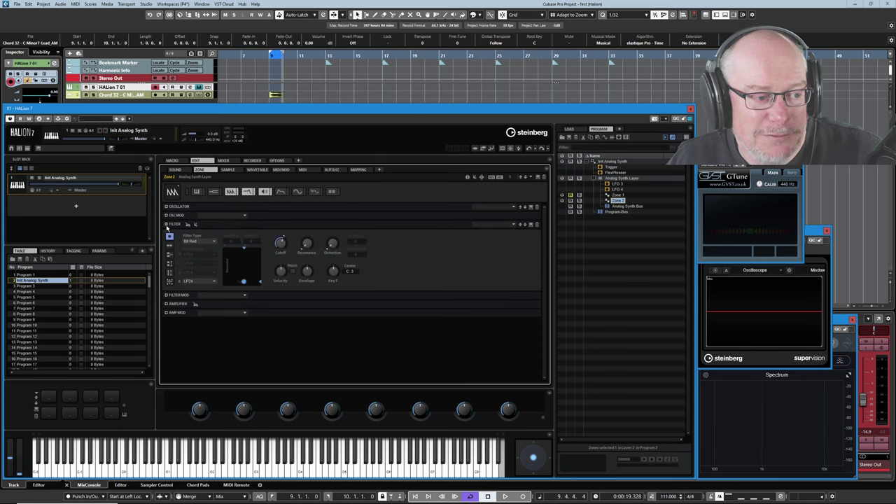
{"action": "left_click", "coordinate": [166, 303]}
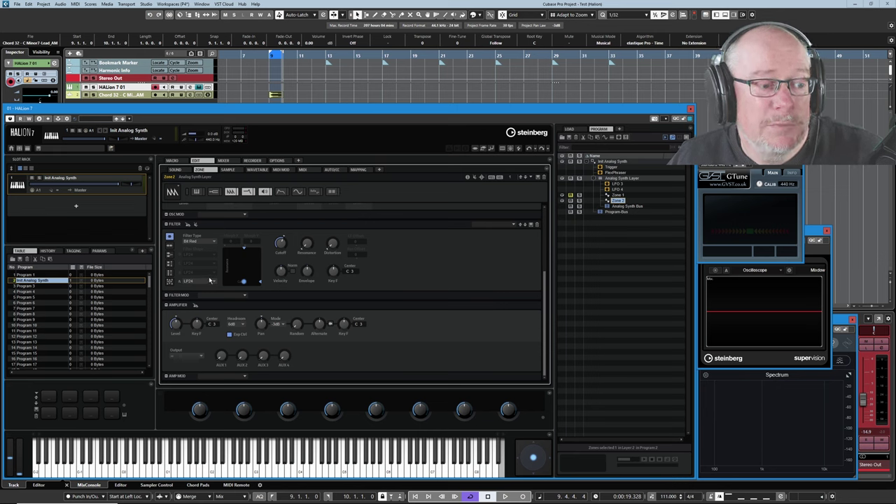
{"action": "scroll", "coordinate": [210, 280], "scroll_direction": "up", "scroll_amount": 3}
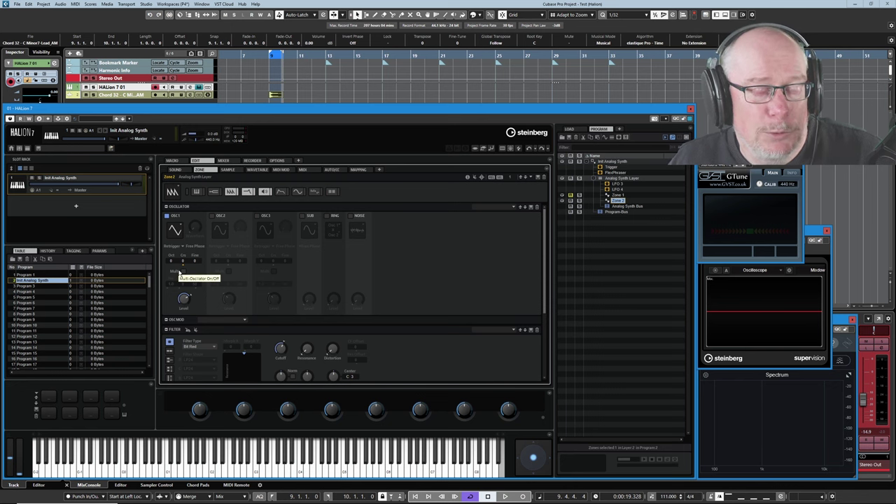